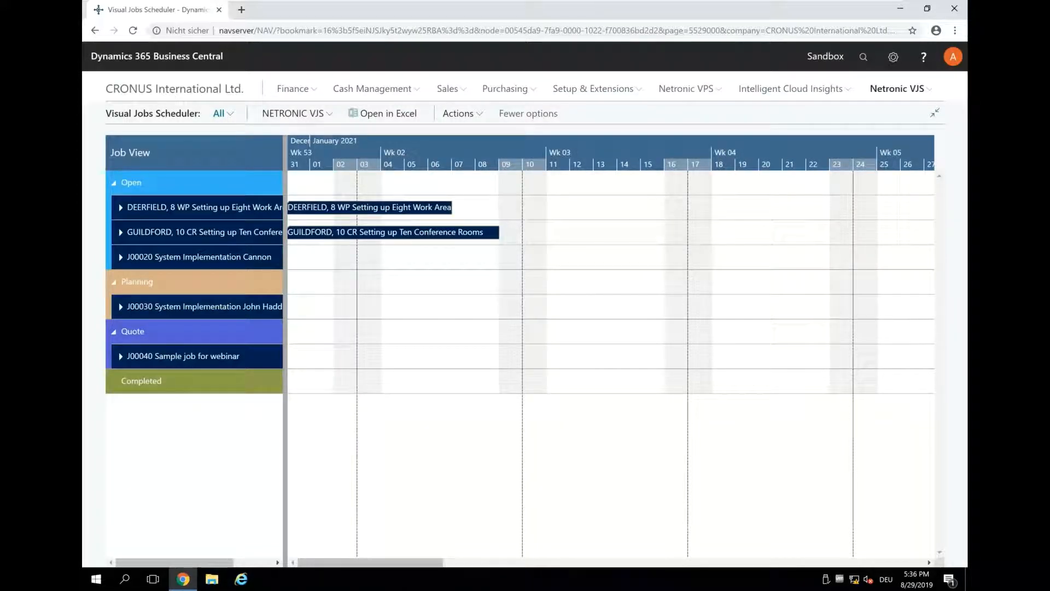
# - Expand the quote job "Sample job for webinar" along with its tasks 100 Begin-Total First Task and 201 Posting Step 5
pyautogui.scroll(-4, 318, 143)
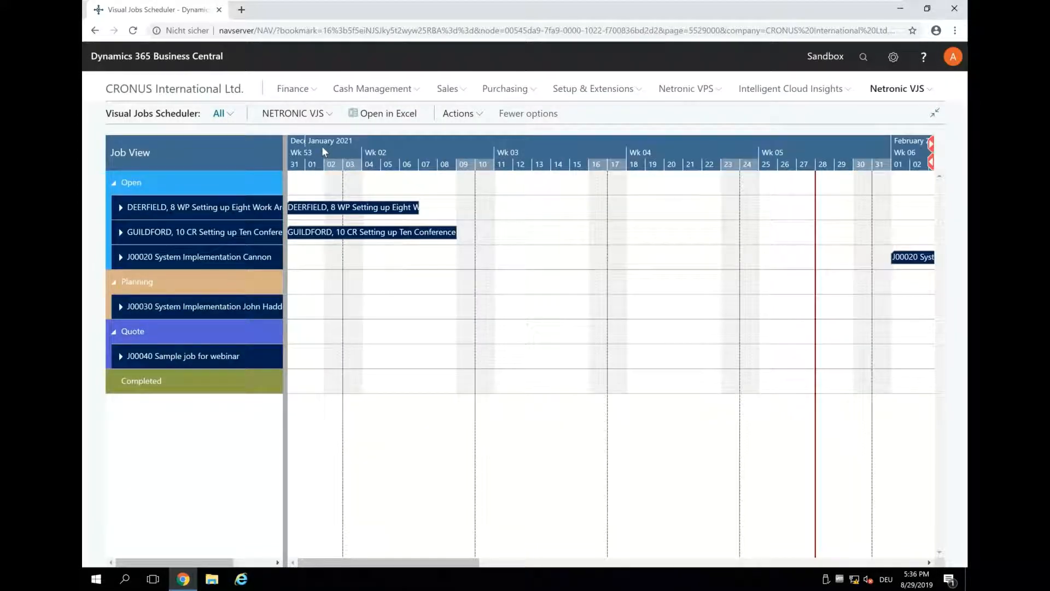
pyautogui.scroll(-1, 297, 213)
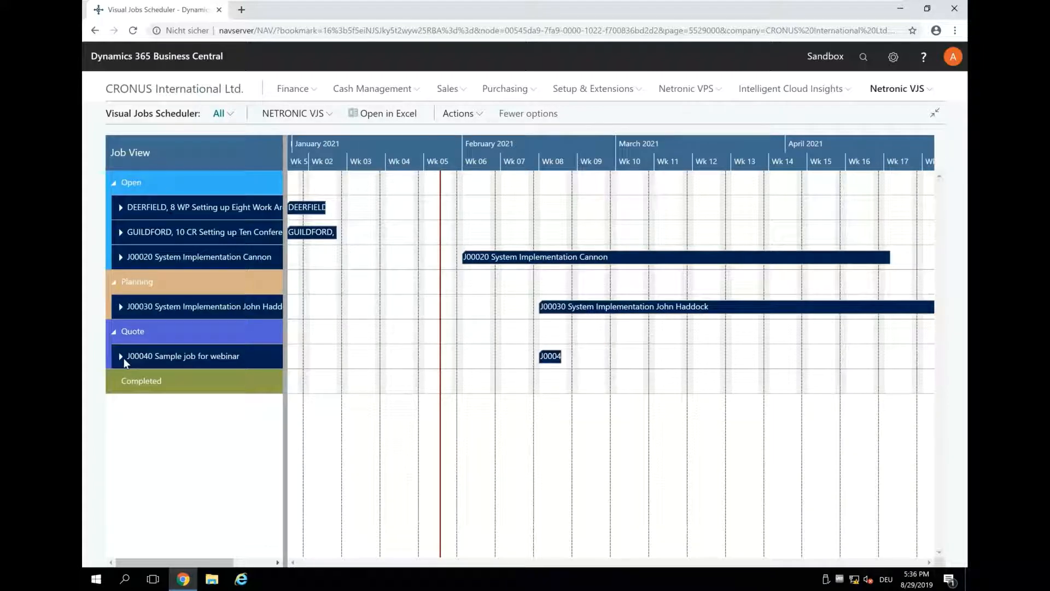
pyautogui.moveTo(123, 357)
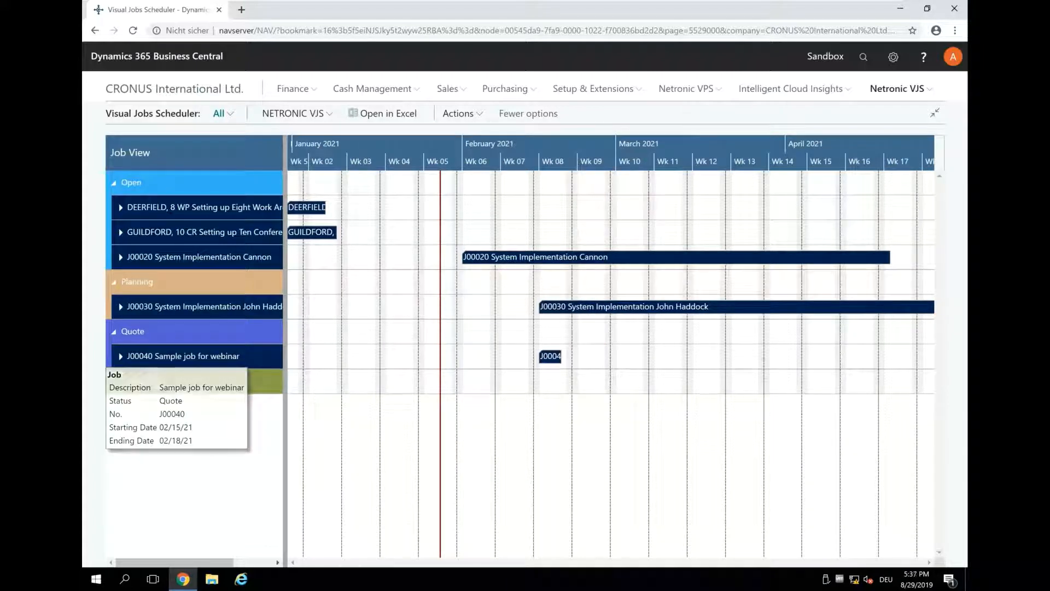
pyautogui.click(120, 356)
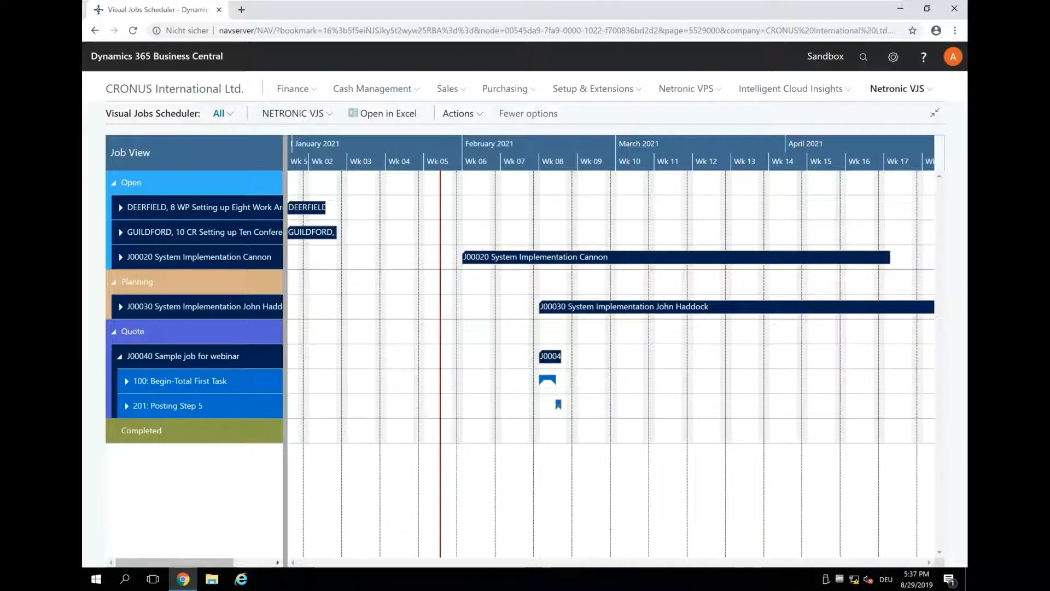
pyautogui.click(124, 386)
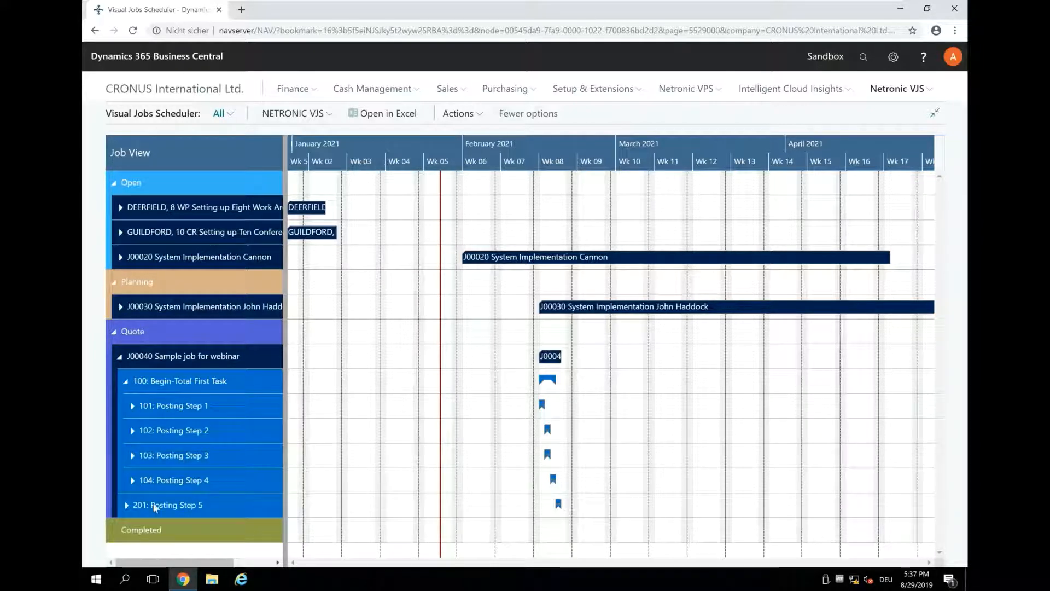
pyautogui.click(125, 505)
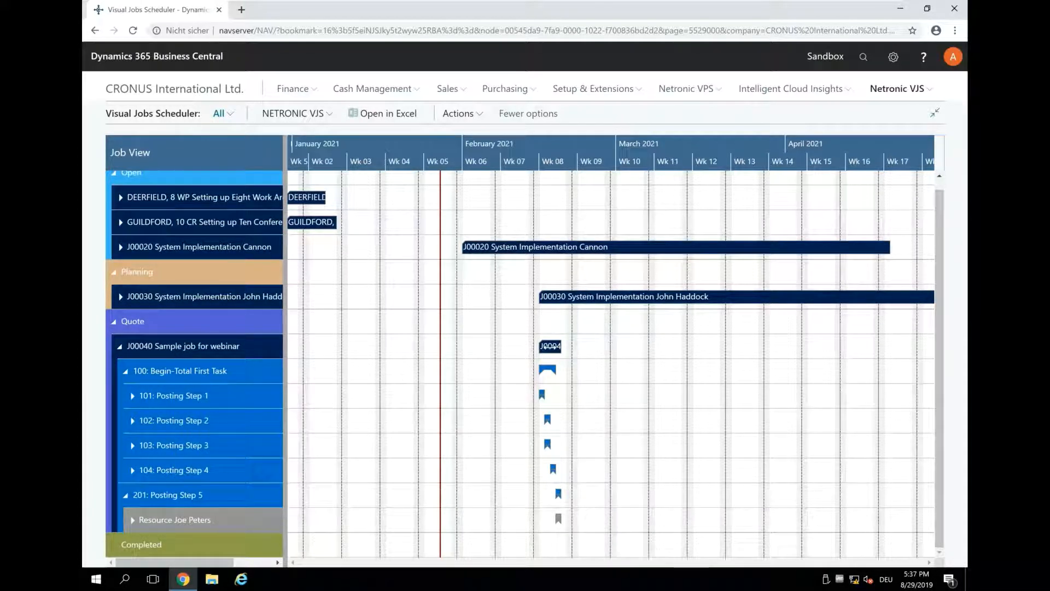
# - Enlarge the time scale to single days around week 08 and expand 101 Posting Step 1 down to its budget line
pyautogui.moveTo(547, 344)
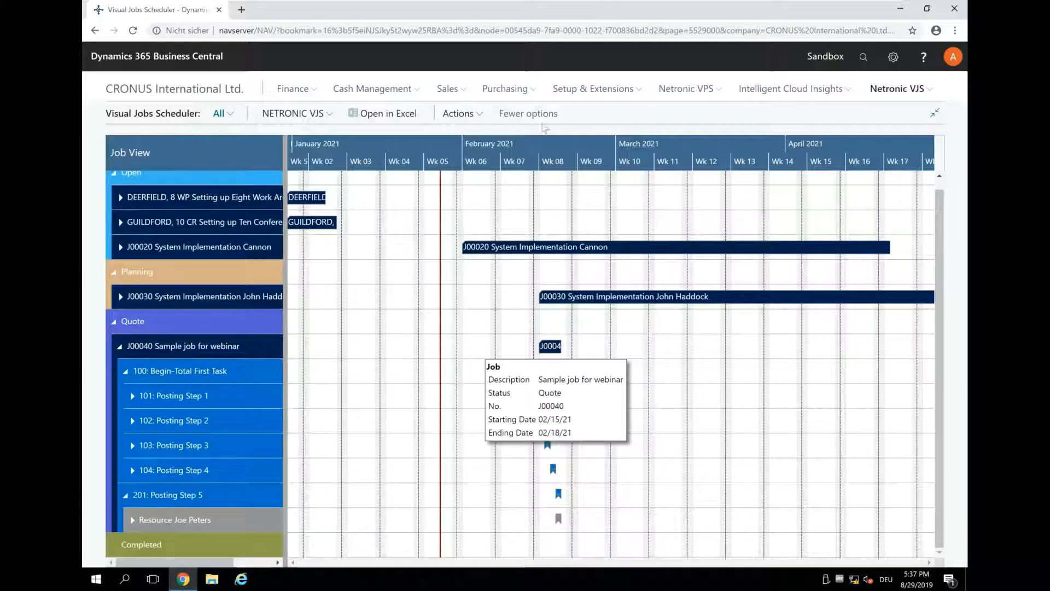
pyautogui.scroll(2, 550, 156)
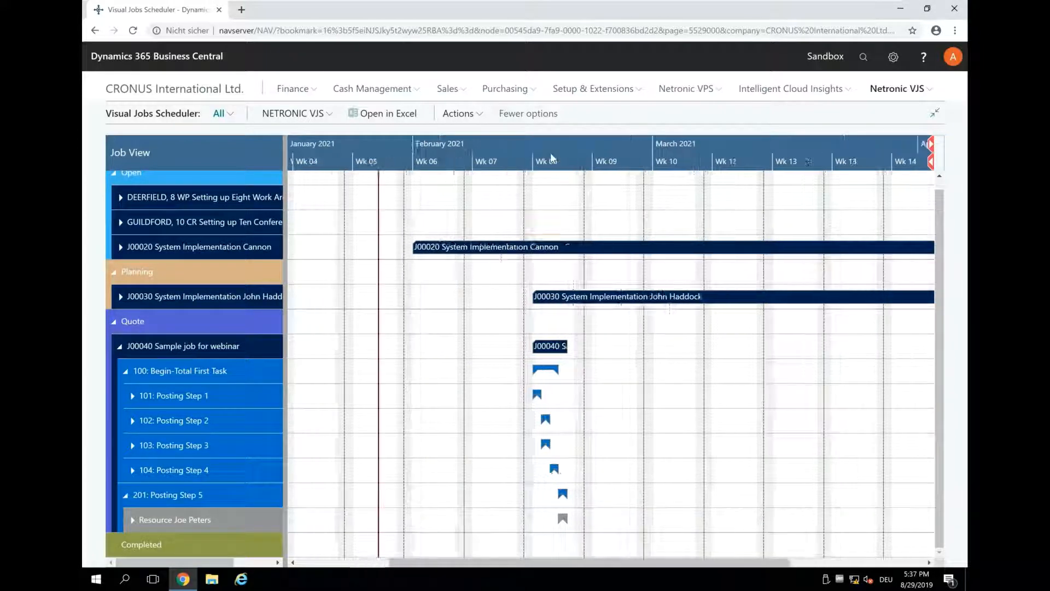
pyautogui.scroll(3, 552, 159)
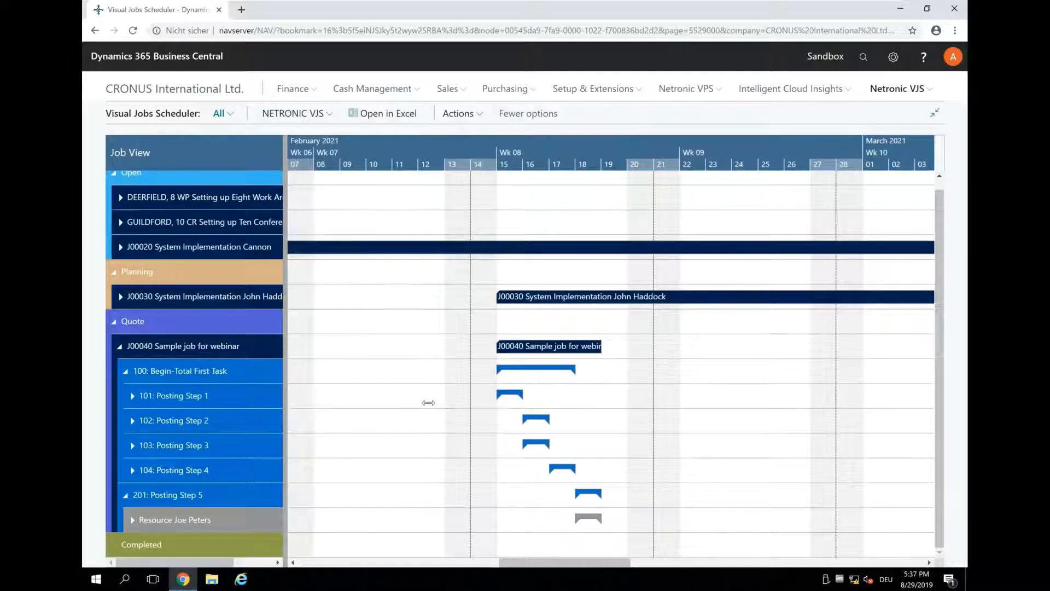
pyautogui.click(131, 396)
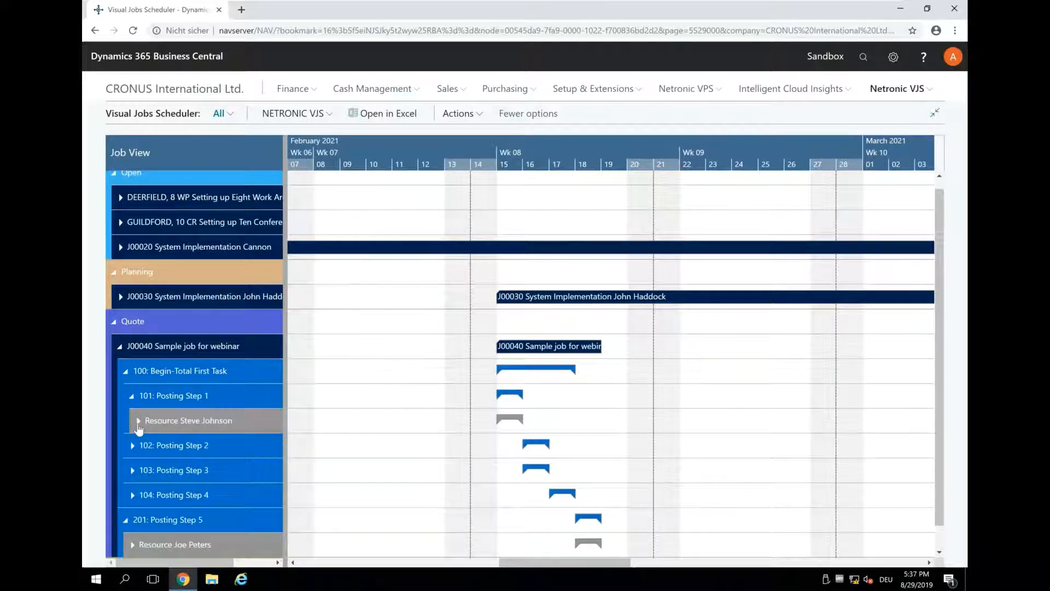
pyautogui.click(138, 422)
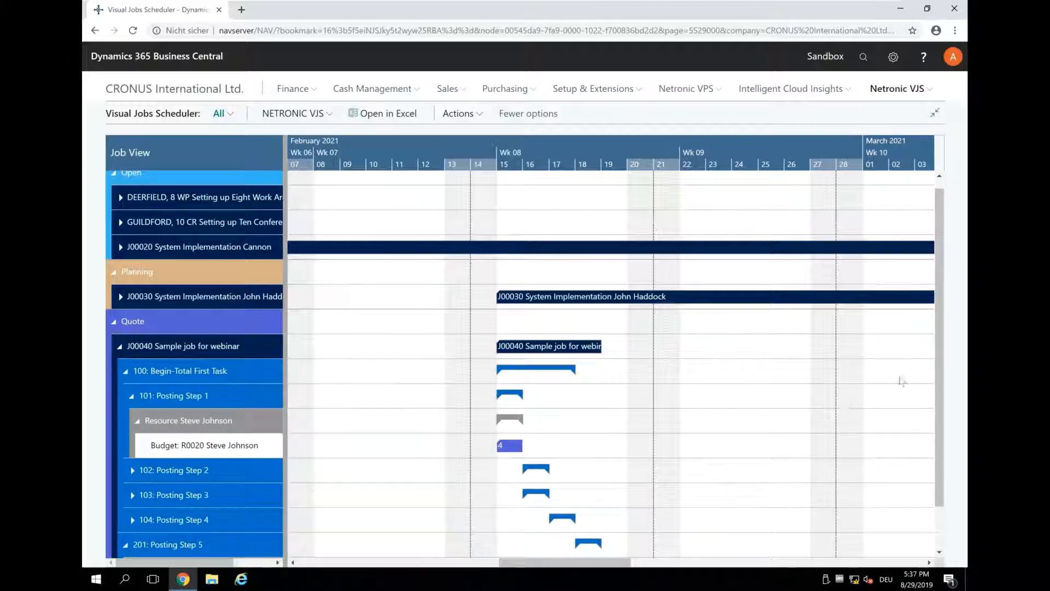
# - Expand 102 Posting Step 2 and 103 Posting Step 3 down to their resource budget lines
pyautogui.scroll(-2, 955, 437)
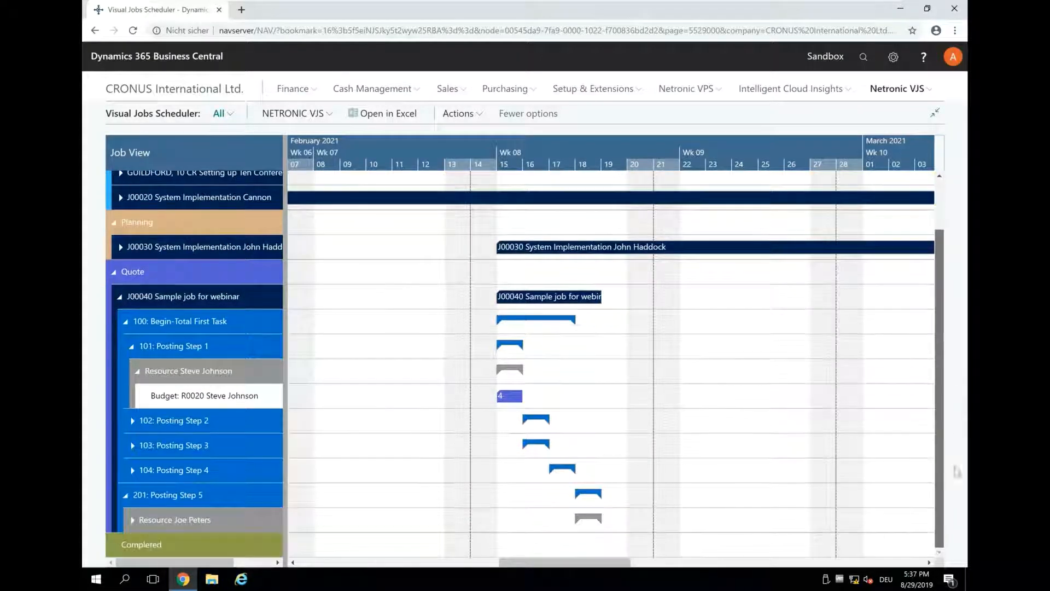
pyautogui.click(133, 422)
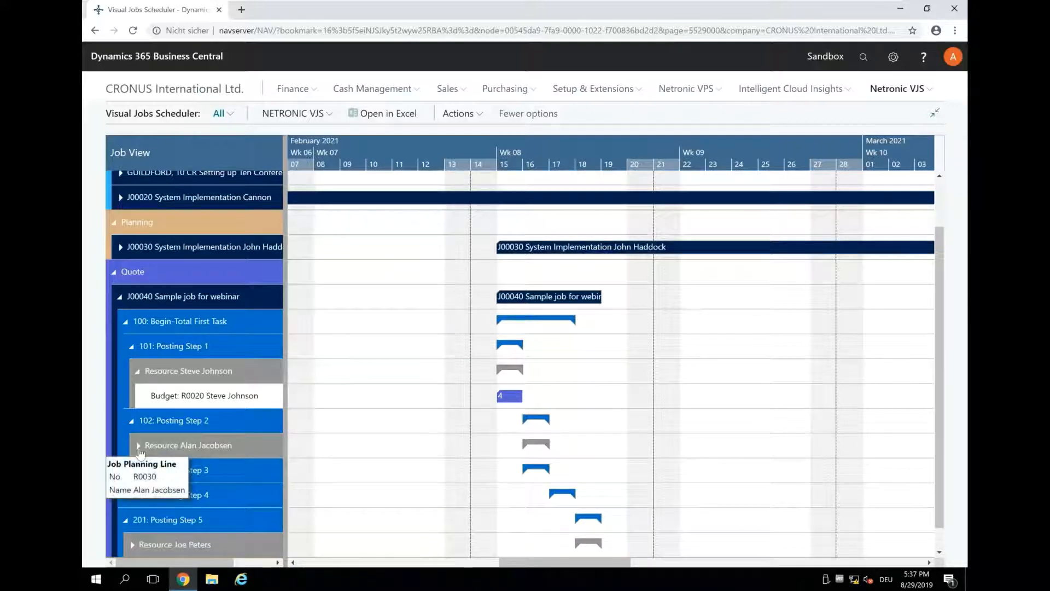
pyautogui.click(139, 447)
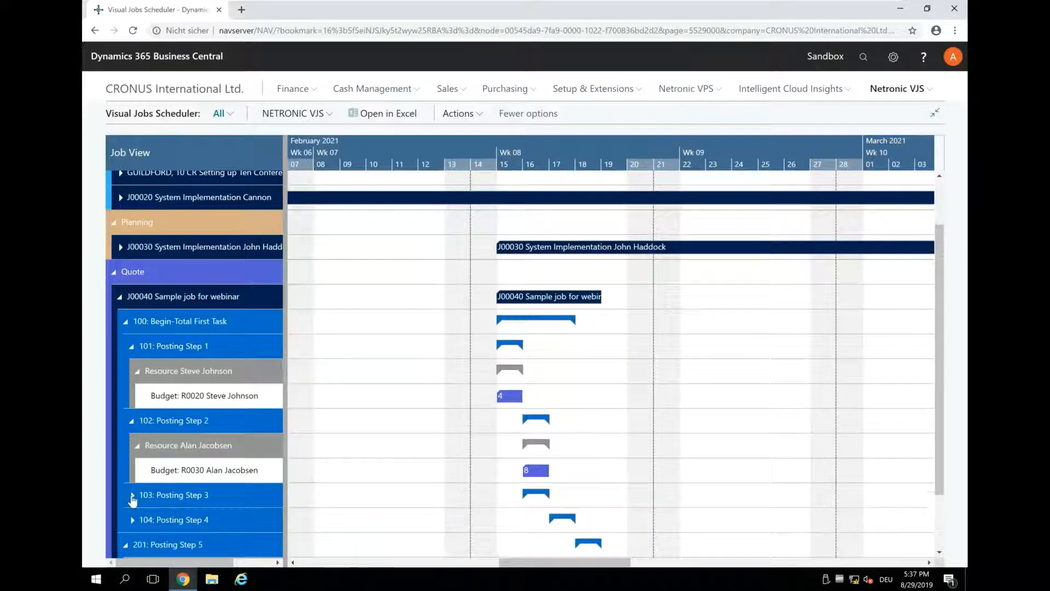
pyautogui.click(132, 496)
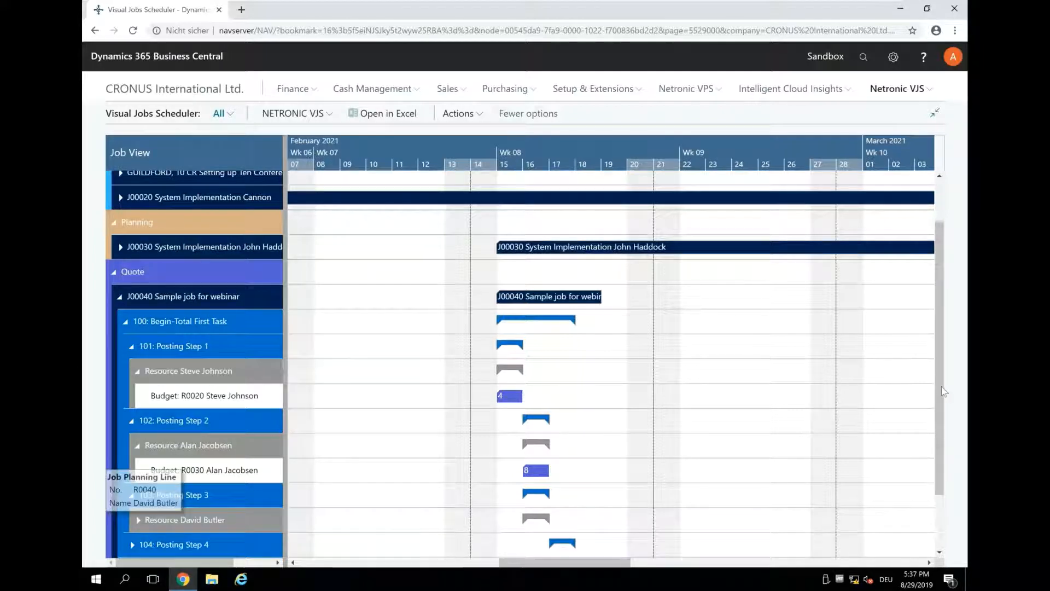
pyautogui.click(138, 520)
# - Expand 104 Posting Step 4 and the resource under 201 Posting Step 5 down to their budget lines
pyautogui.scroll(-2, 403, 520)
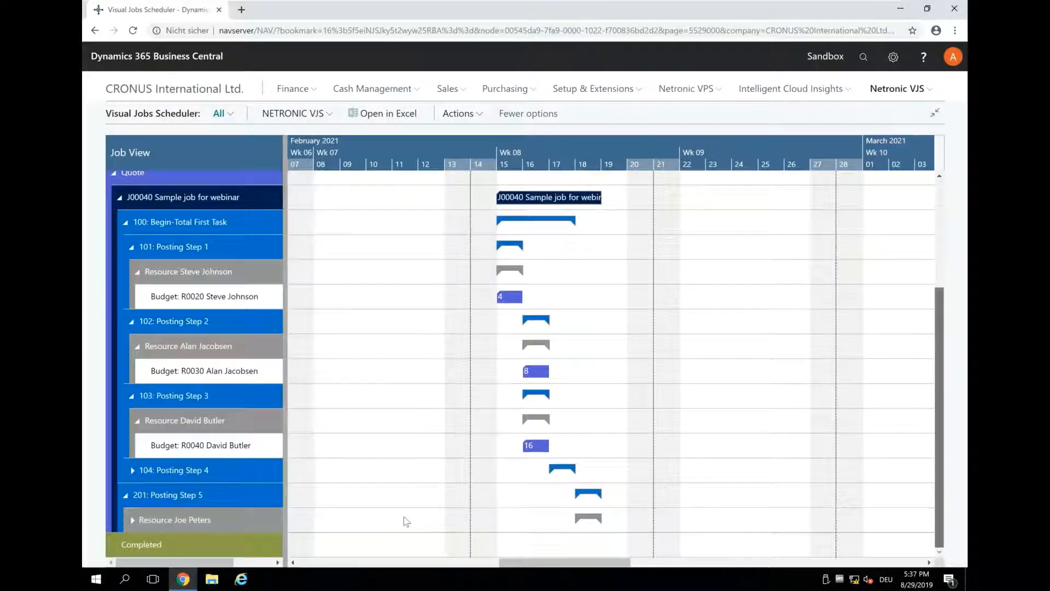
pyautogui.click(132, 472)
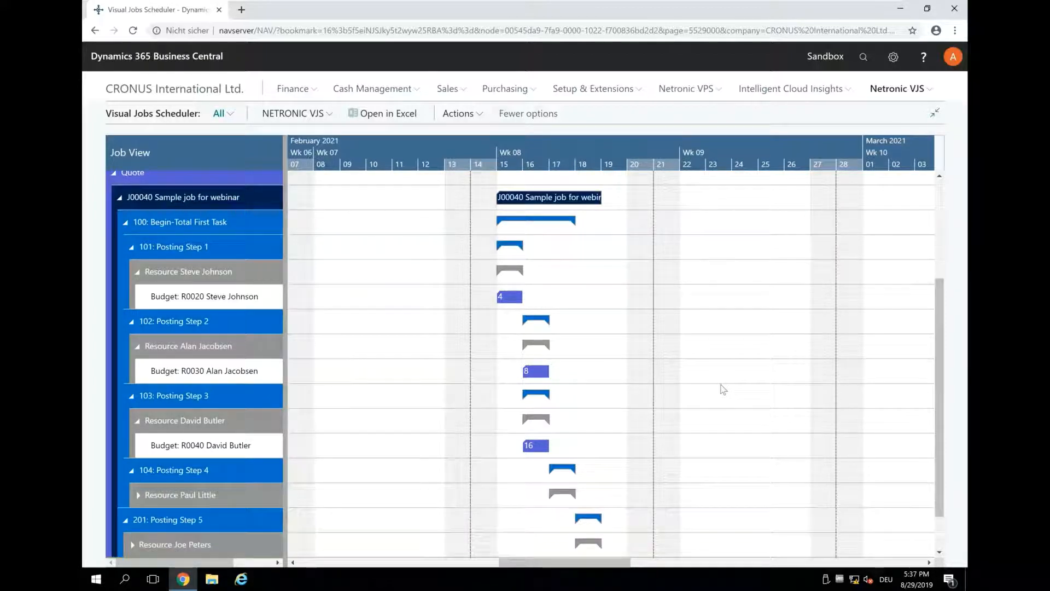
pyautogui.scroll(-2, 712, 382)
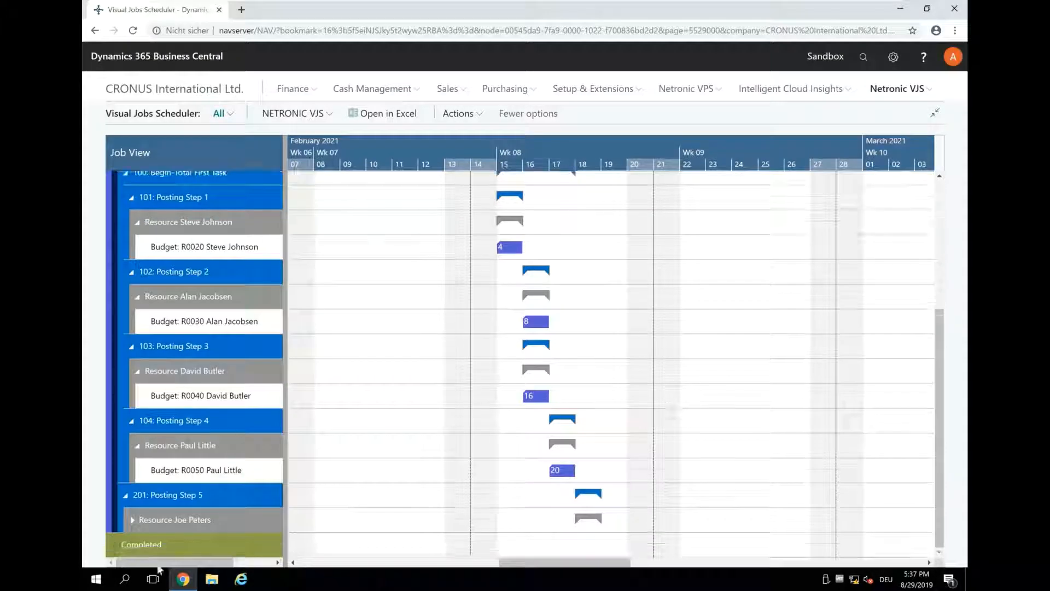
pyautogui.click(131, 520)
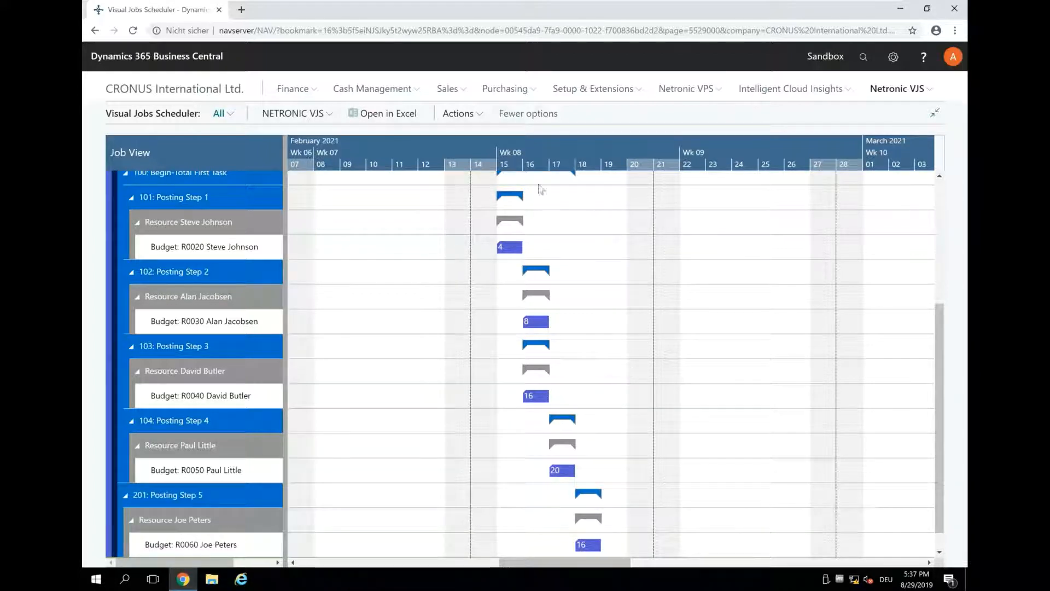
# - Examine the planning line details of the budget bars for Posting Step 1 and Posting Step 3
pyautogui.scroll(2, 529, 164)
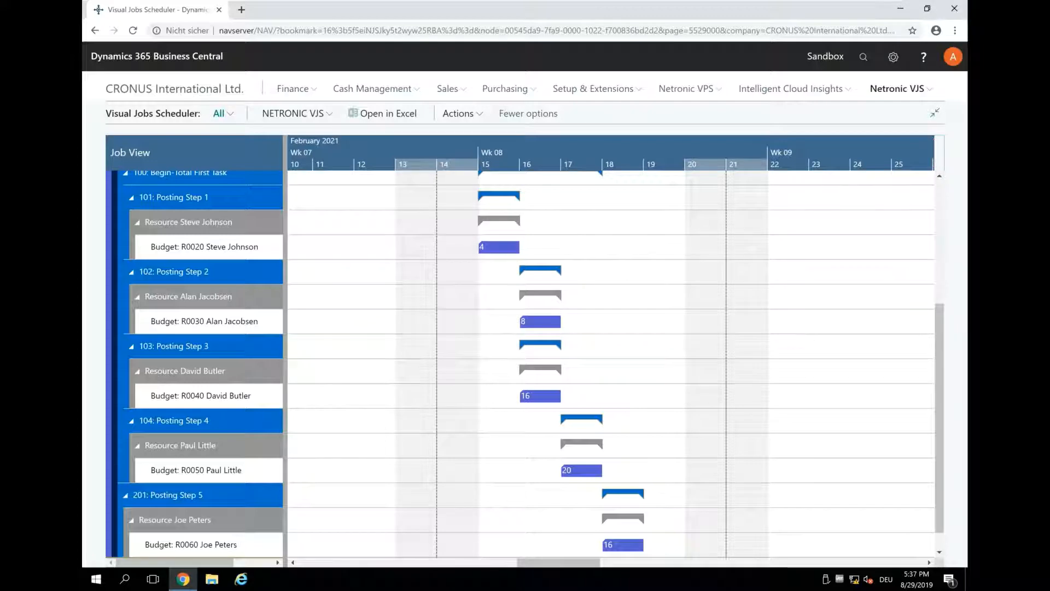
pyautogui.moveTo(484, 248)
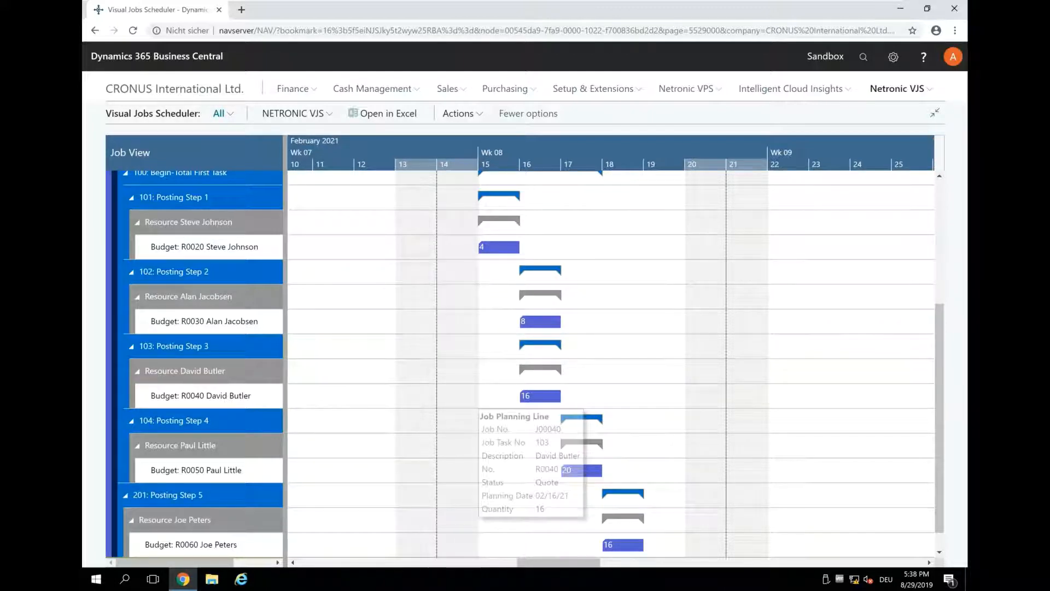
pyautogui.moveTo(539, 397)
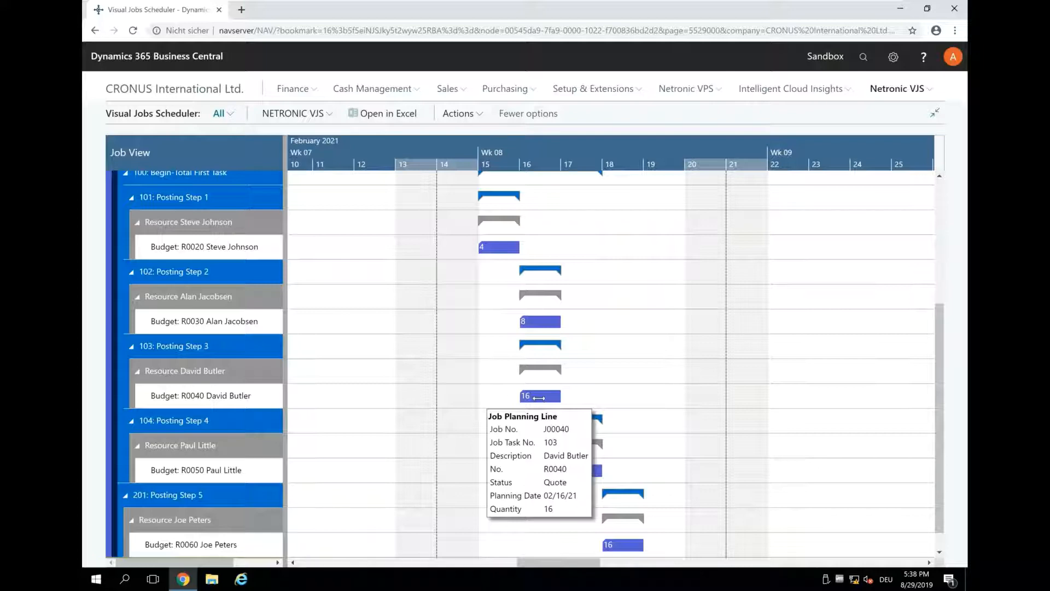
# - Shift task 100 First Task with its posting steps to start on 02/17/21, and return it to its original dates
pyautogui.scroll(2, 608, 327)
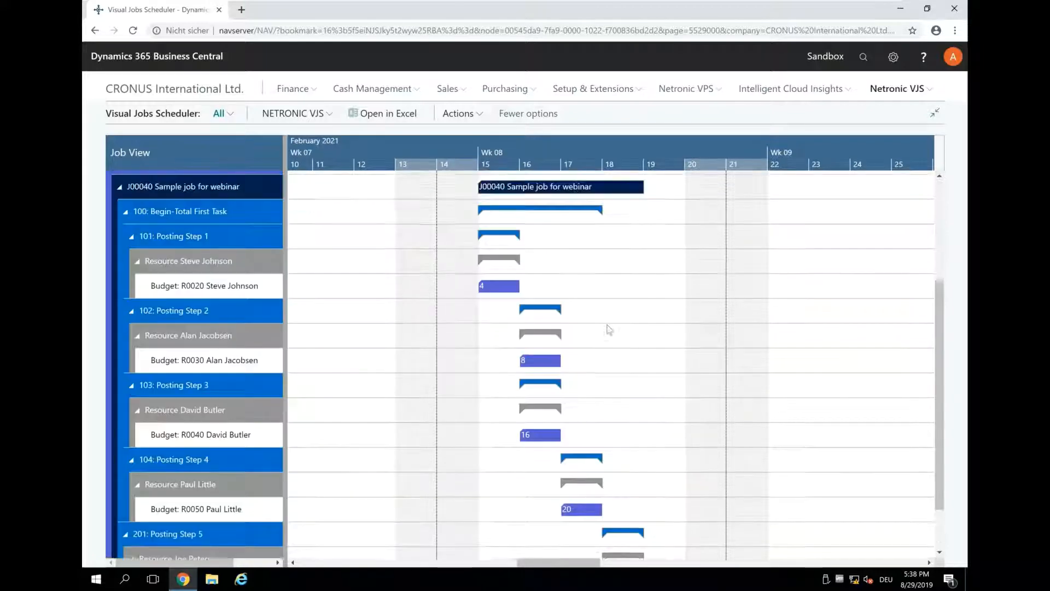
pyautogui.scroll(1, 502, 247)
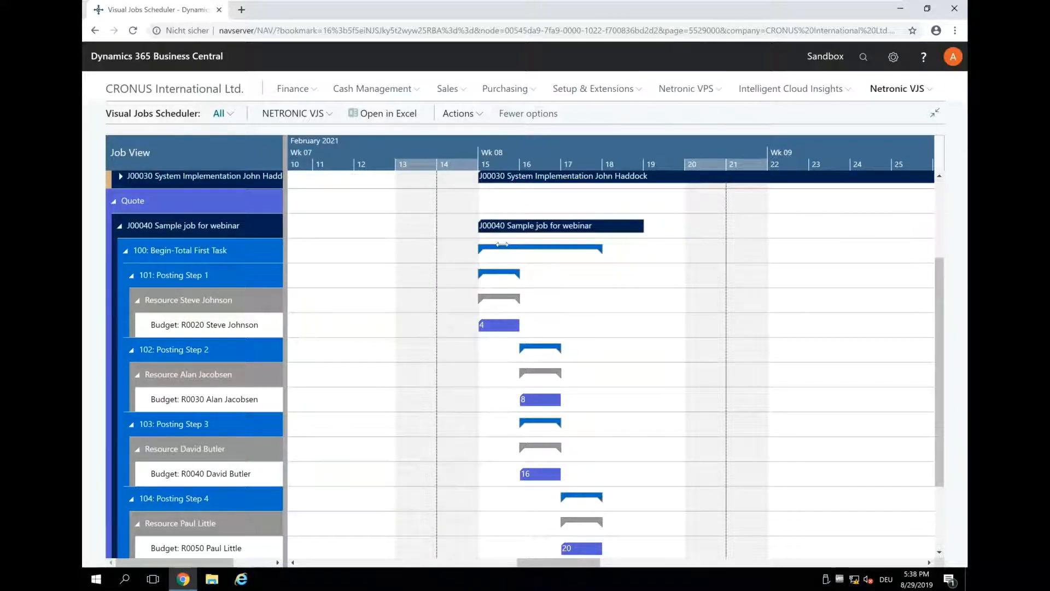
pyautogui.moveTo(529, 249); pyautogui.dragTo(591, 250)
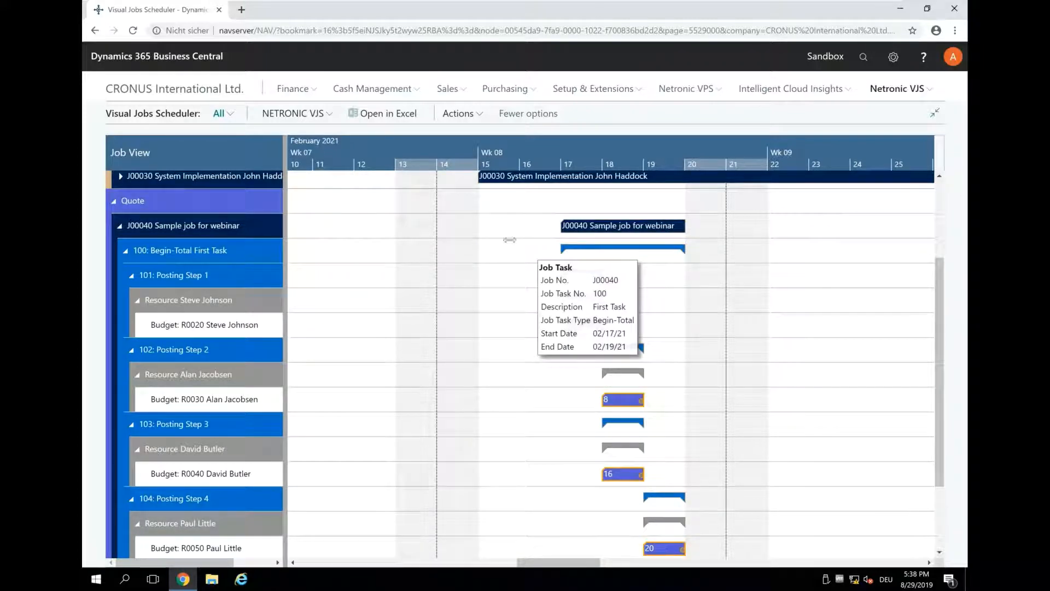
pyautogui.moveTo(503, 242); pyautogui.dragTo(502, 242)
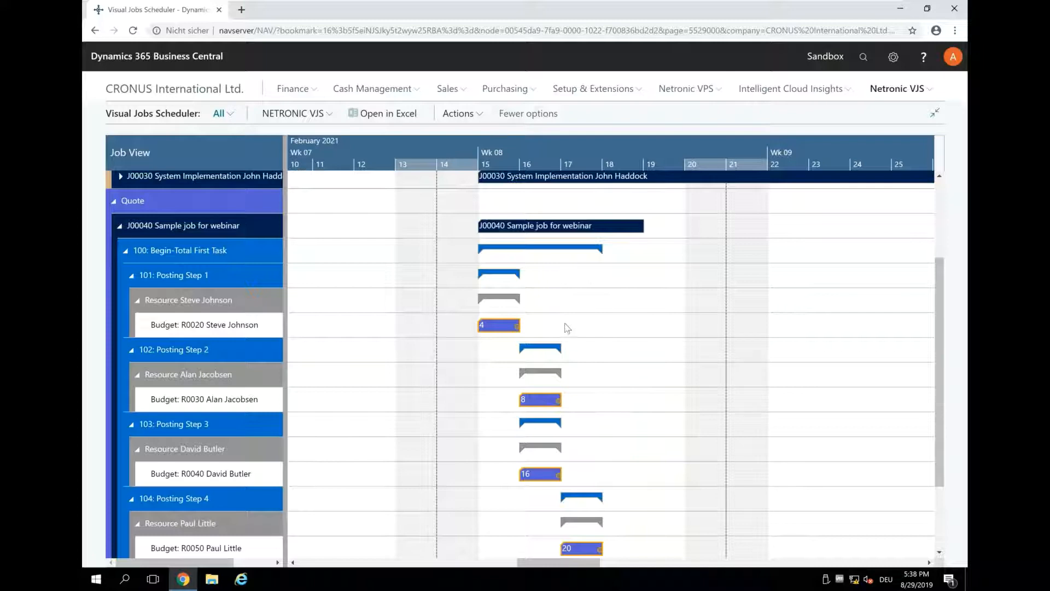
# - Check the planning lines of Posting Steps 1 and 2, and try shifting Posting Step 1's budget bar and returning it to 02/15/21
pyautogui.scroll(-2, 570, 327)
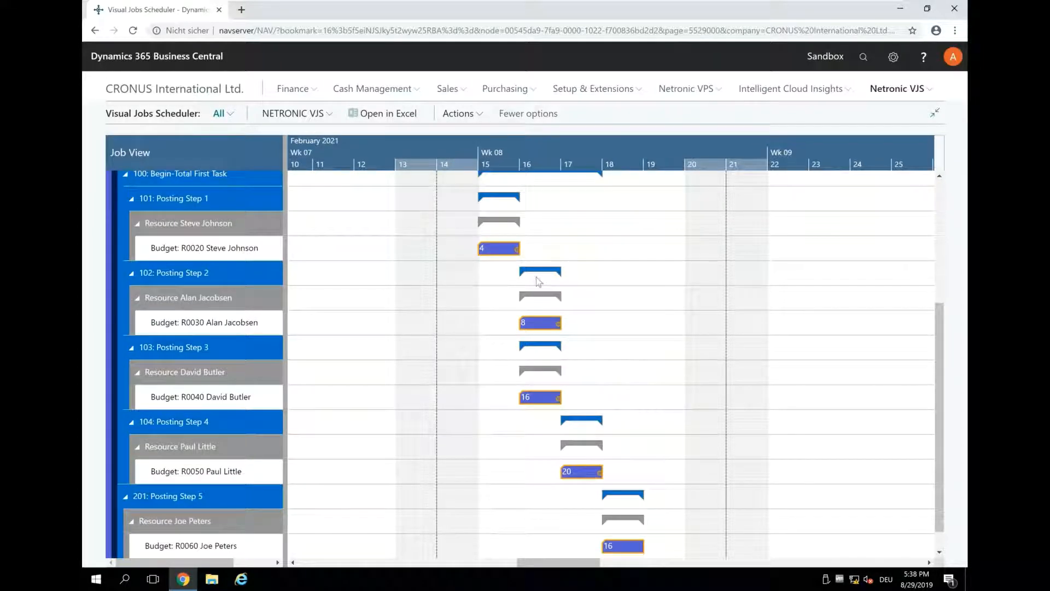
pyautogui.moveTo(485, 249)
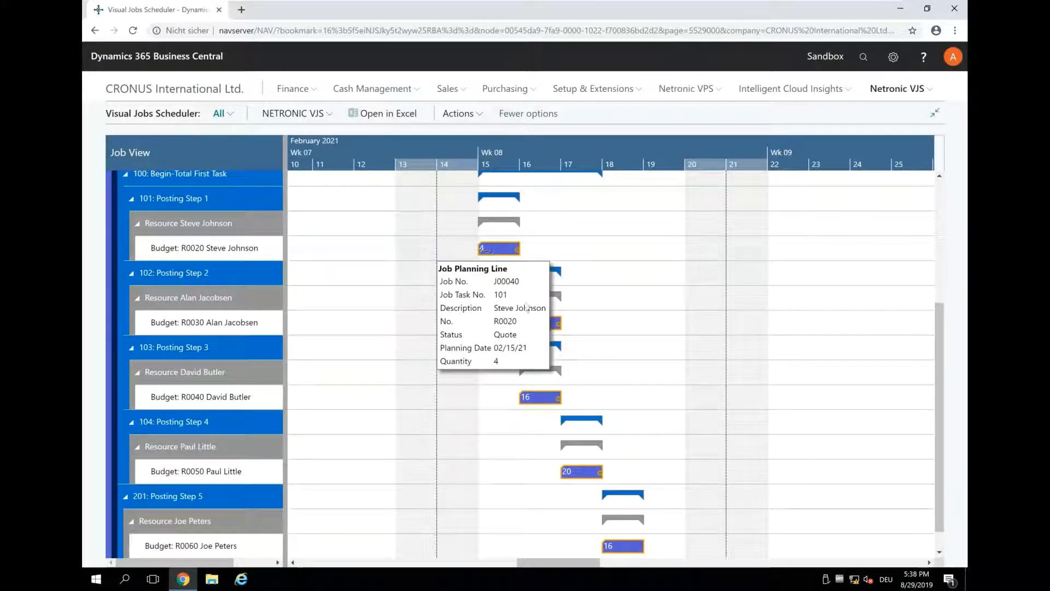
pyautogui.moveTo(532, 322)
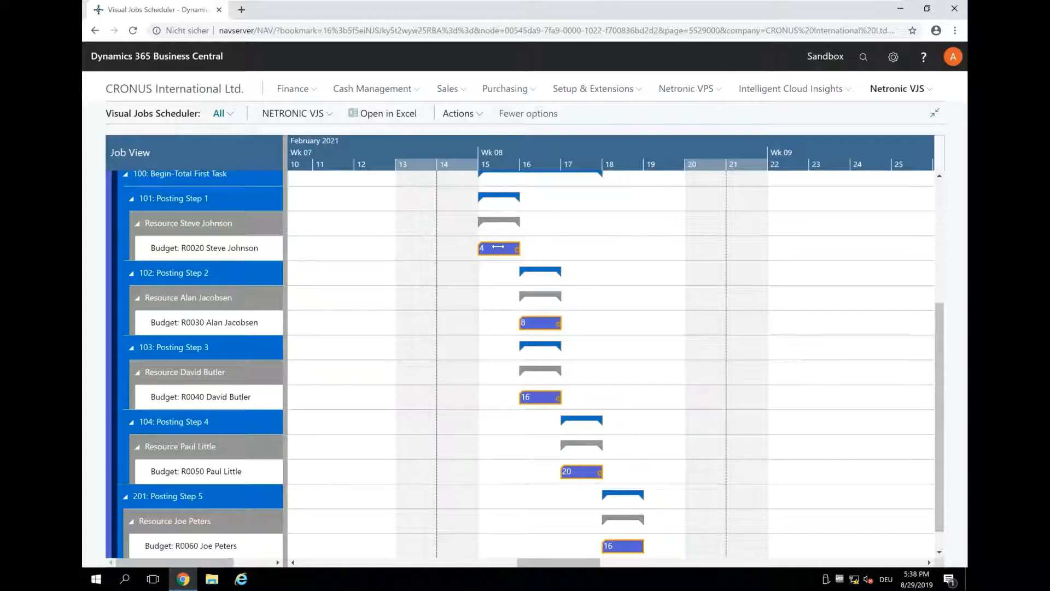
pyautogui.moveTo(542, 248); pyautogui.dragTo(501, 249)
# - Create a Finish-Start link from the budget bar of Posting Step 1 to the budget bar of Posting Step 2
pyautogui.rightClick(490, 249)
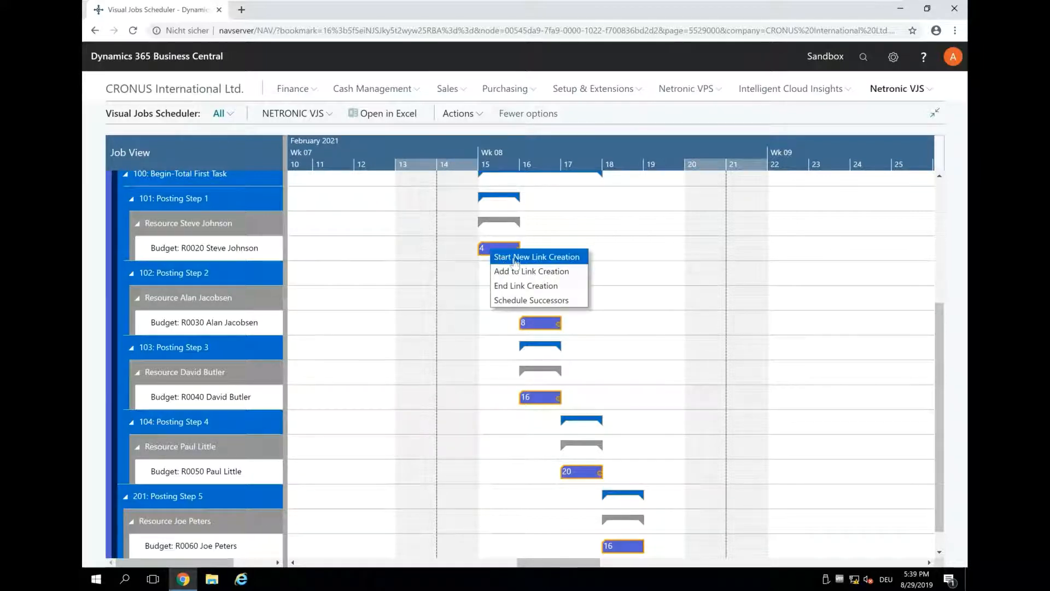
pyautogui.click(514, 258)
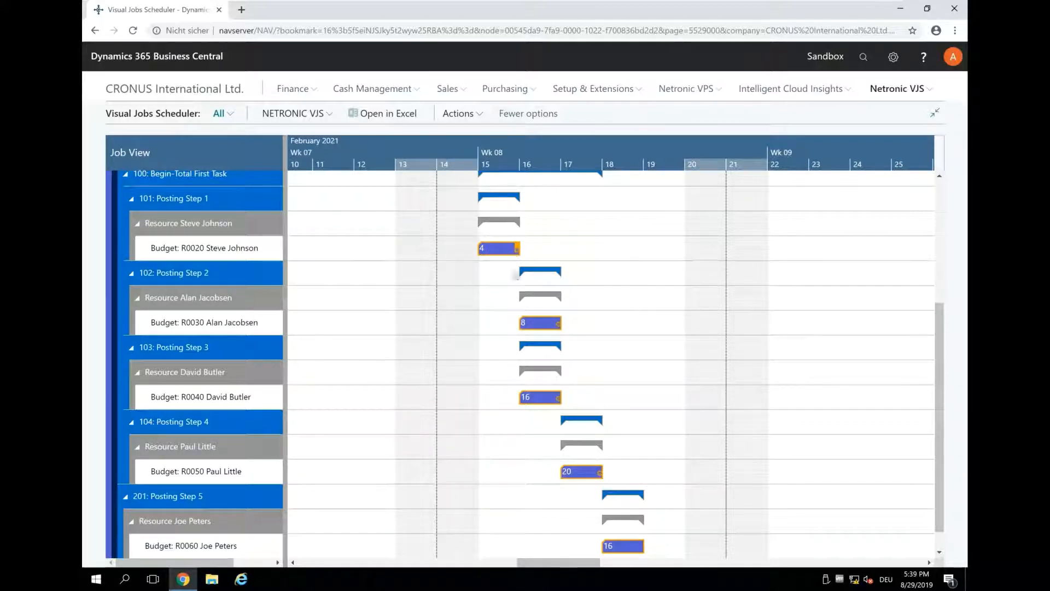
pyautogui.rightClick(535, 323)
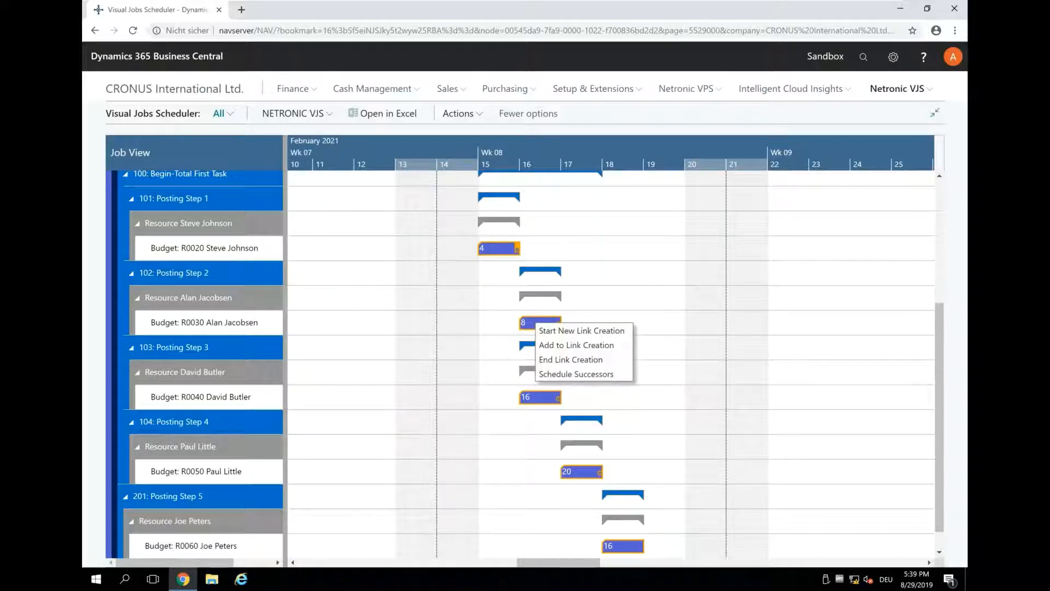
pyautogui.click(563, 360)
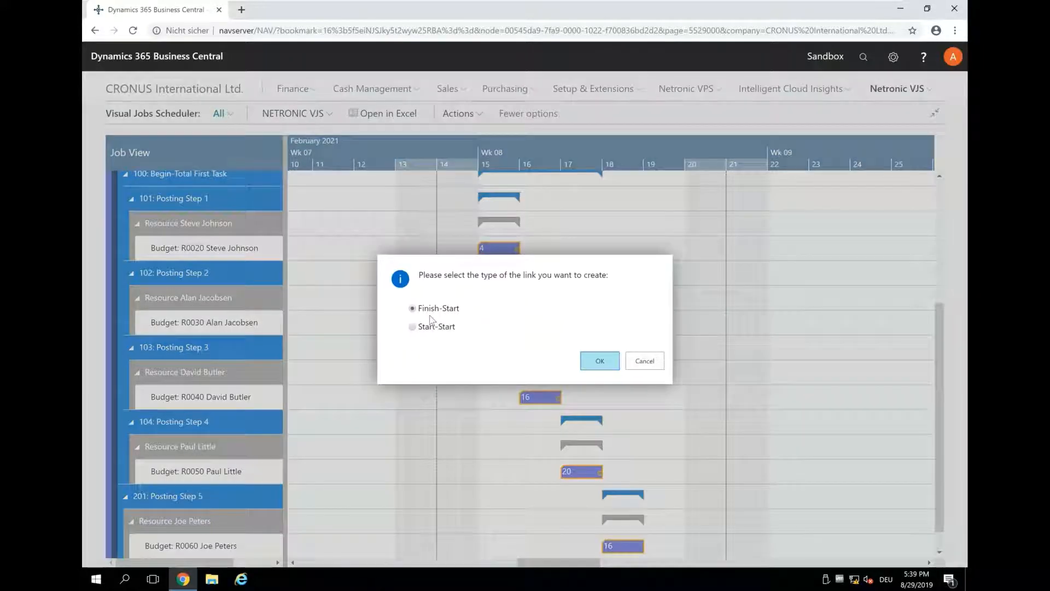
pyautogui.click(599, 360)
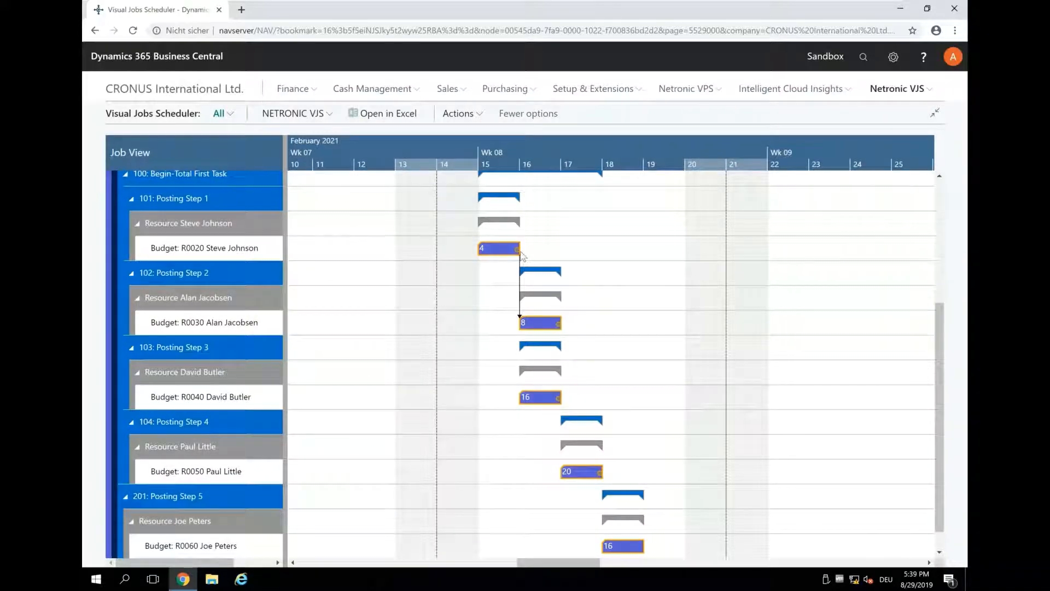
# - Create a Start-Start link from the budget bar of Posting Step 2 to the budget bar of Posting Step 3
pyautogui.rightClick(530, 324)
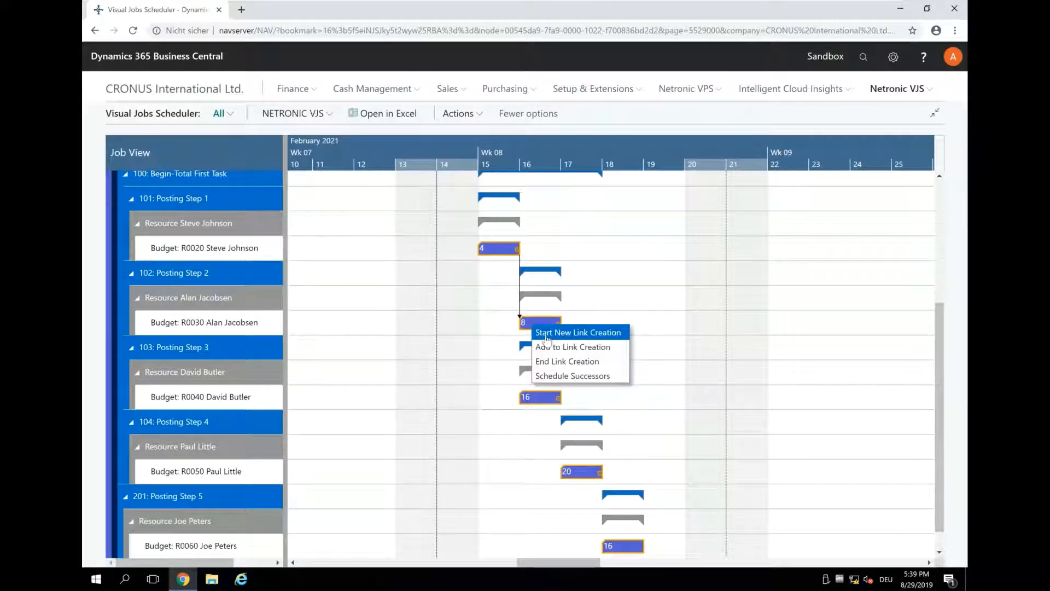
pyautogui.click(548, 336)
pyautogui.rightClick(537, 399)
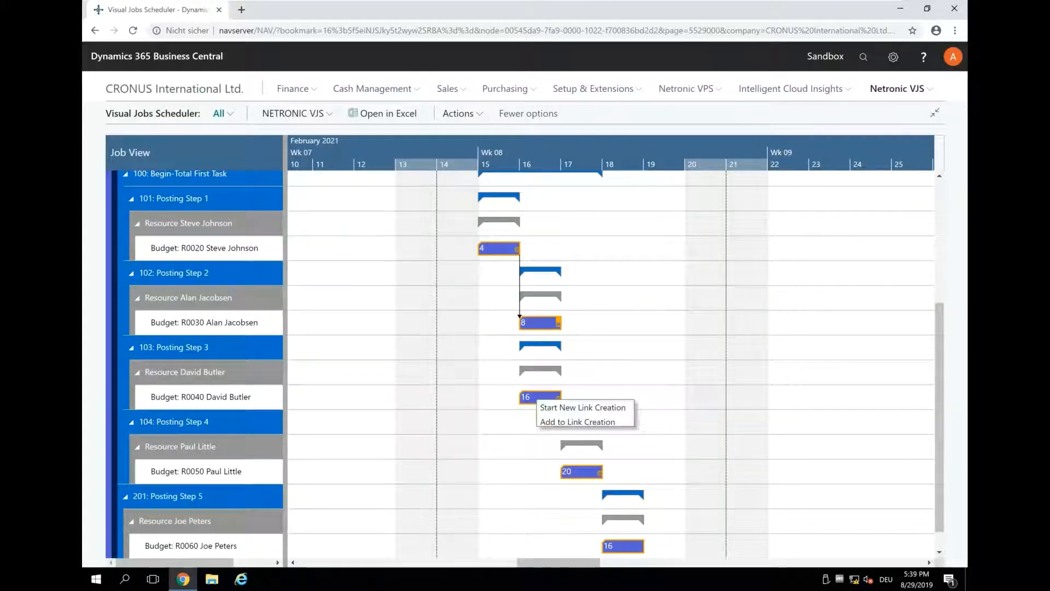
pyautogui.click(550, 436)
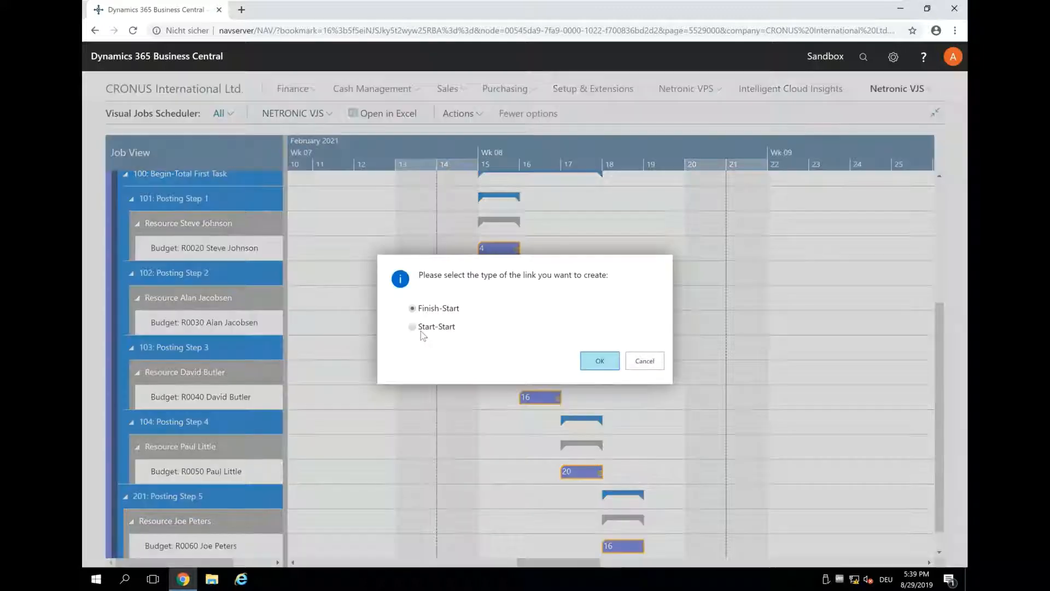
pyautogui.click(413, 326)
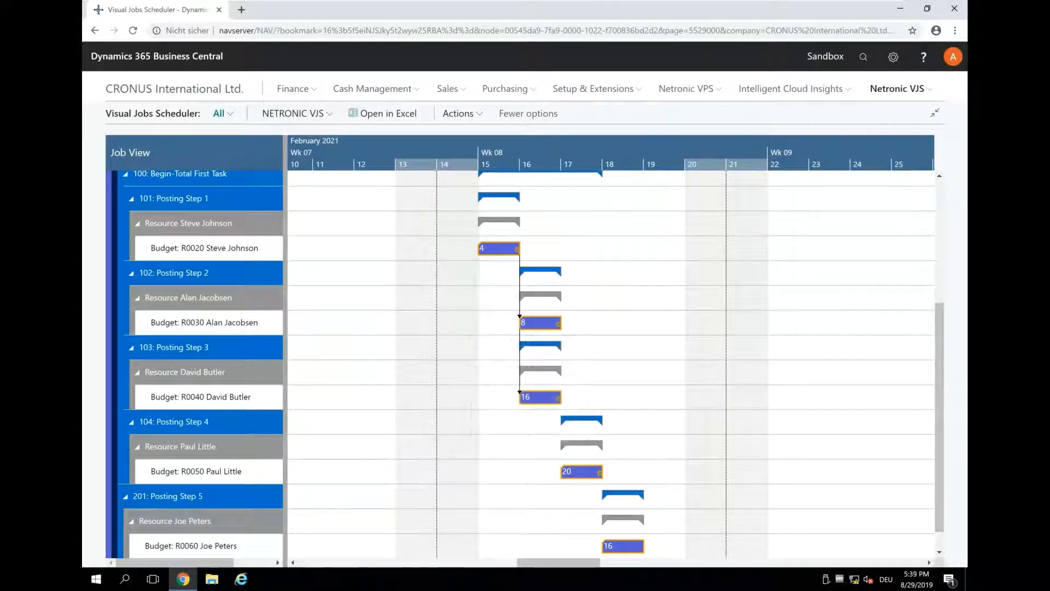
pyautogui.moveTo(539, 395)
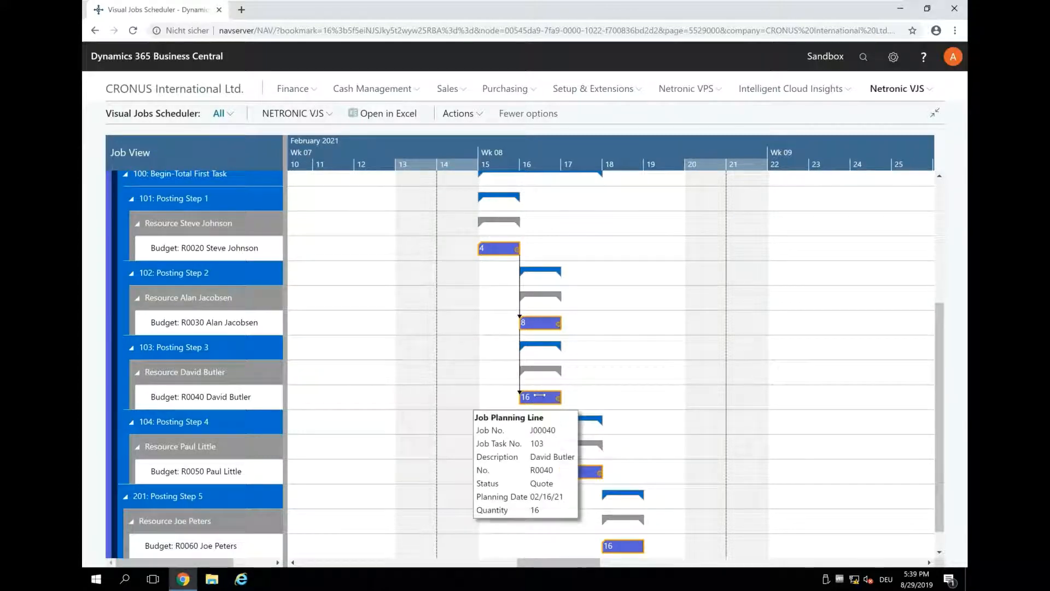
# - Create a Finish-Start link from the budget bar of Posting Step 2 to the budget bar of Posting Step 4
pyautogui.rightClick(533, 322)
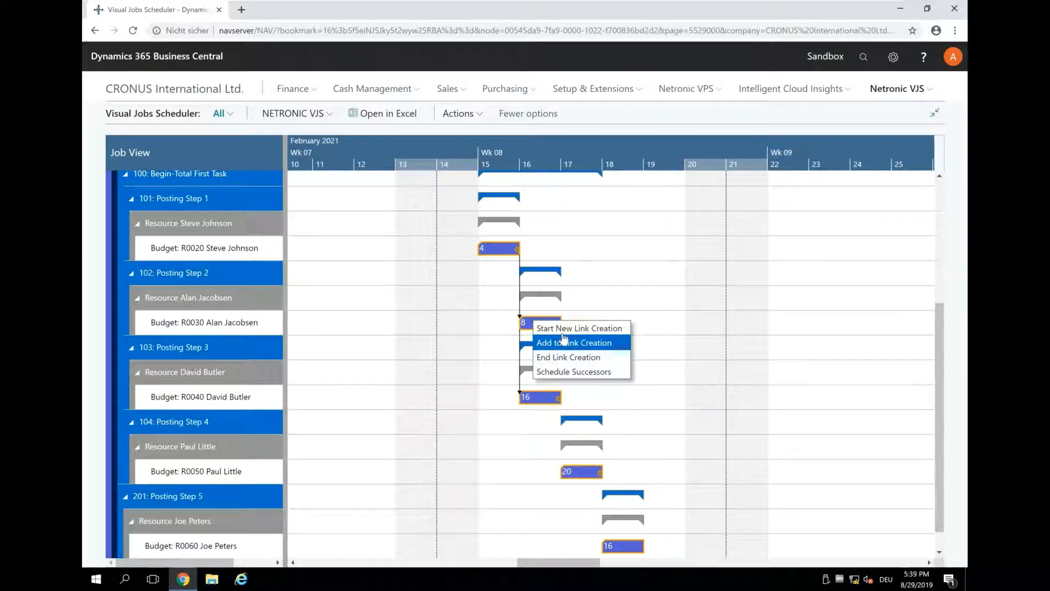
pyautogui.click(563, 329)
pyautogui.rightClick(576, 471)
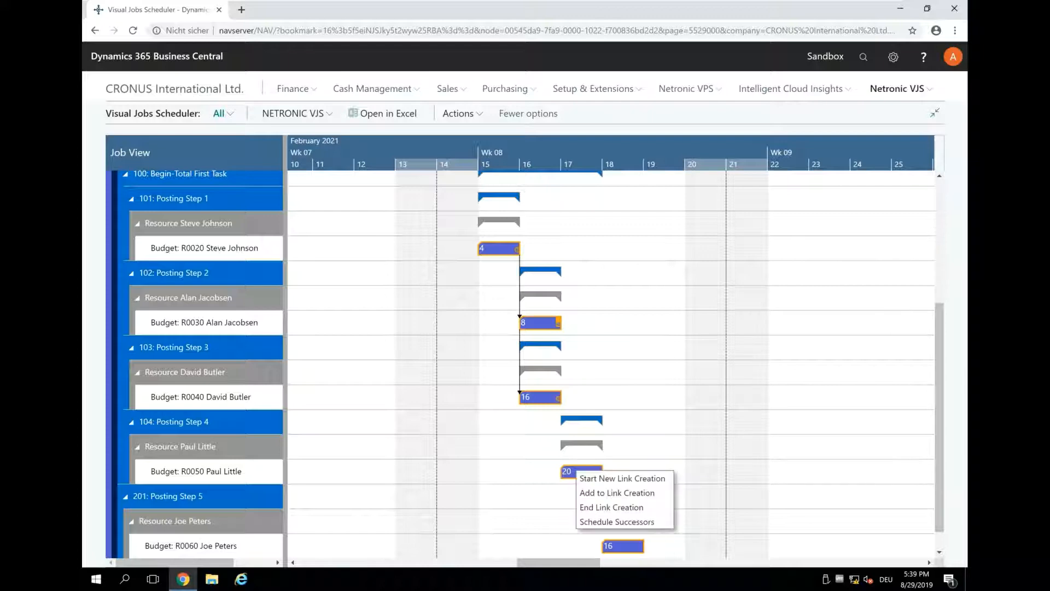
pyautogui.click(602, 507)
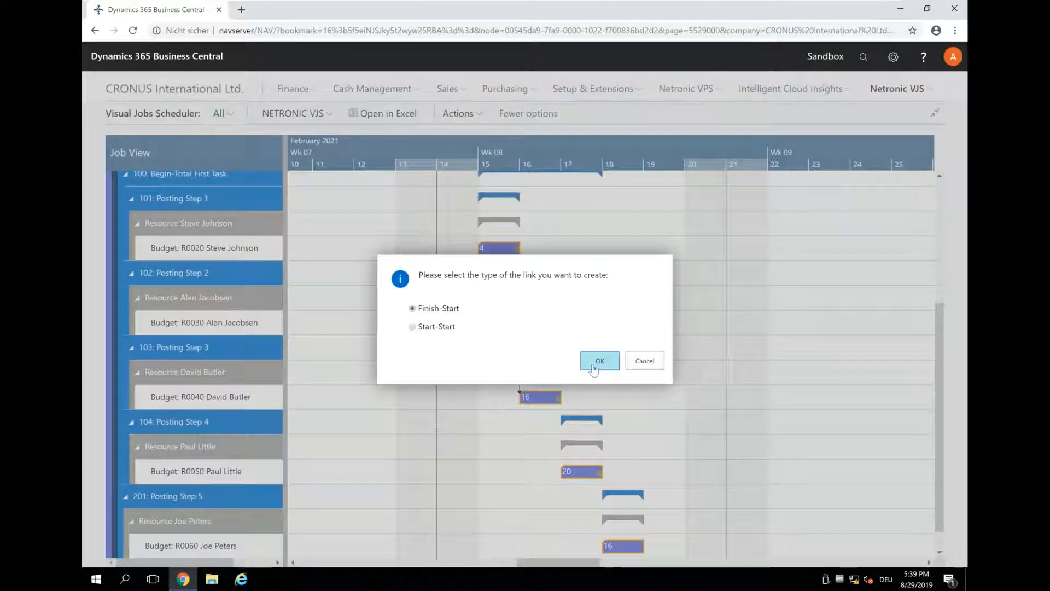
pyautogui.click(593, 368)
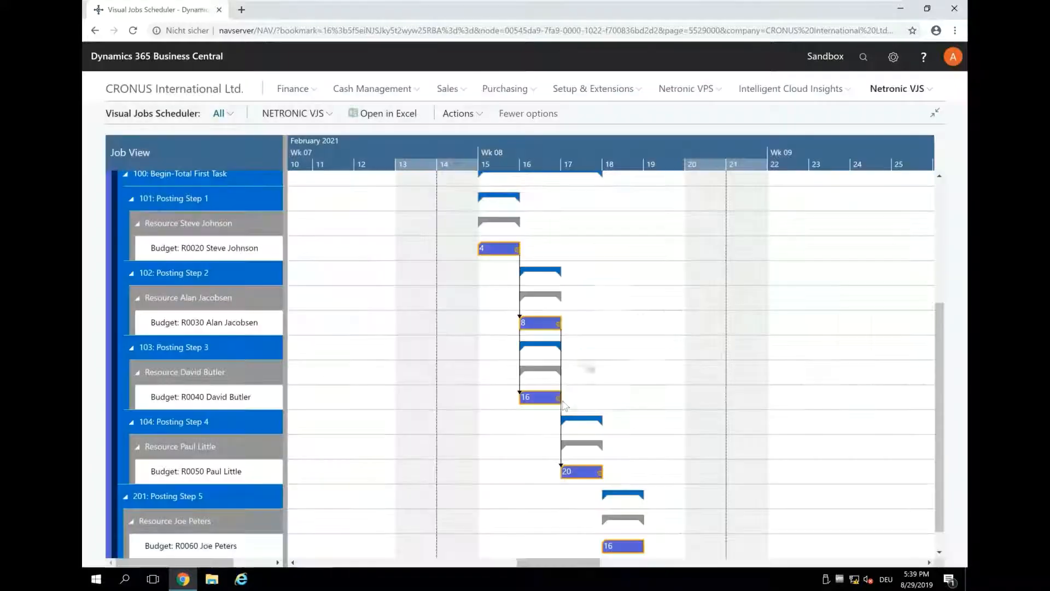
# - Create a Finish-Start link from the budget bar of Posting Step 3 to the budget bar of Posting Step 4
pyautogui.rightClick(526, 398)
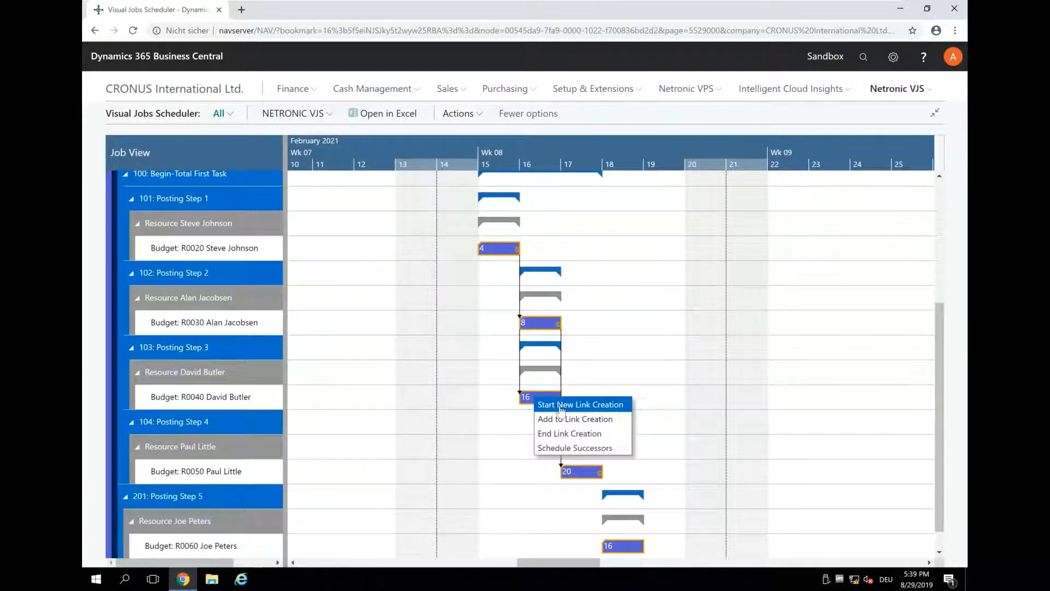
pyautogui.click(572, 448)
pyautogui.rightClick(582, 471)
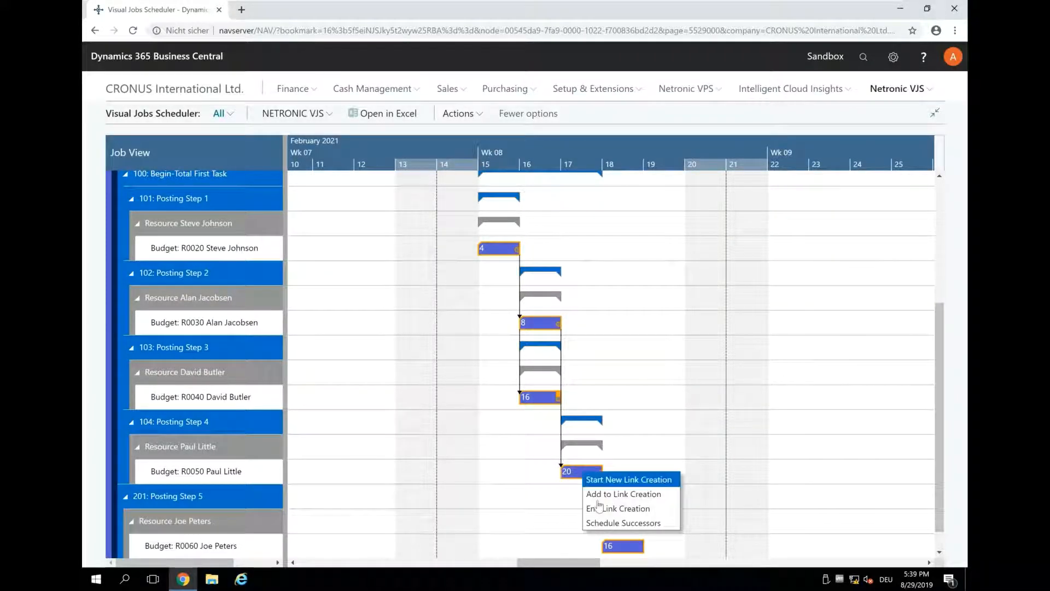
pyautogui.click(599, 509)
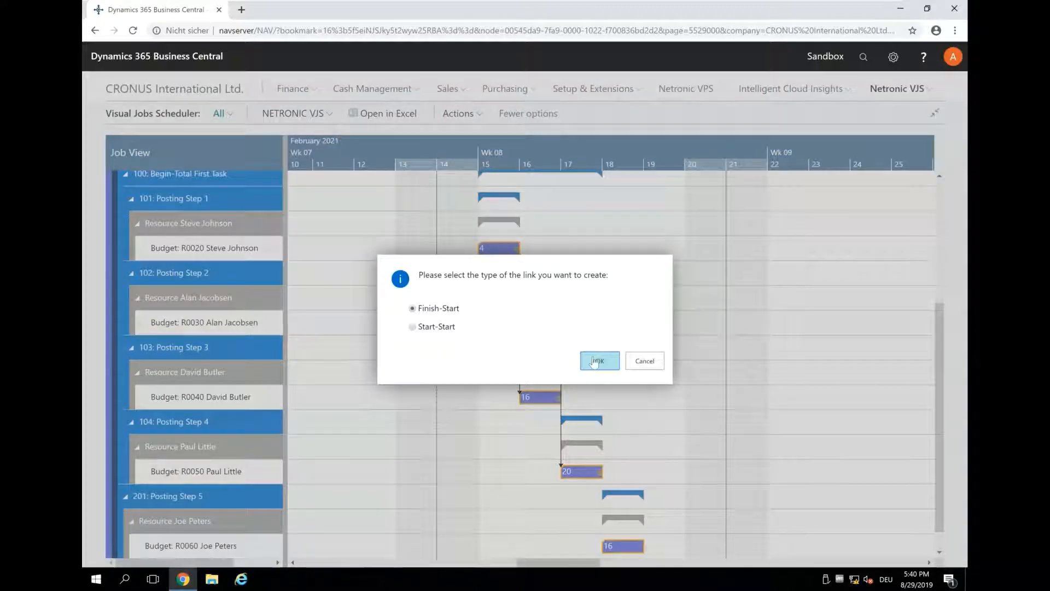
pyautogui.click(596, 361)
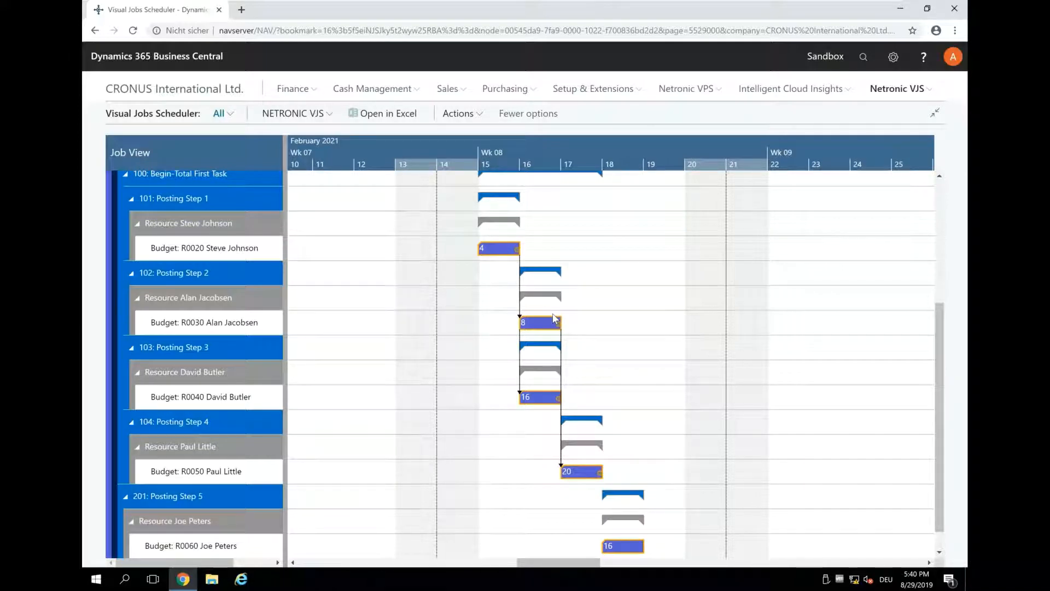
# - Create a Finish-Start link from the budget bar of Posting Step 4 to the budget bar of Posting Step 5
pyautogui.scroll(-1, 665, 346)
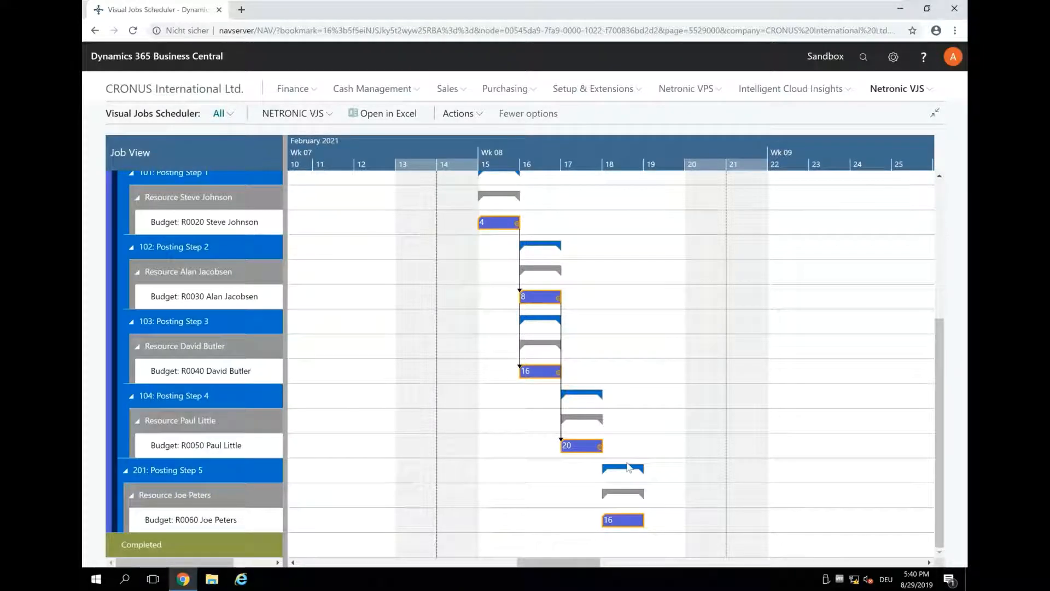
pyautogui.rightClick(577, 447)
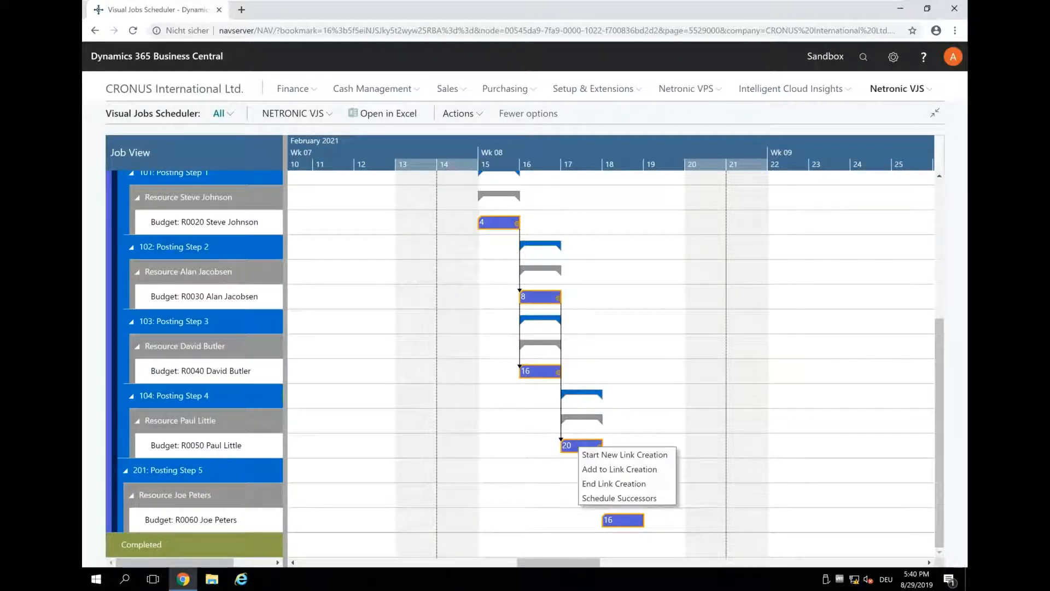
pyautogui.click(589, 458)
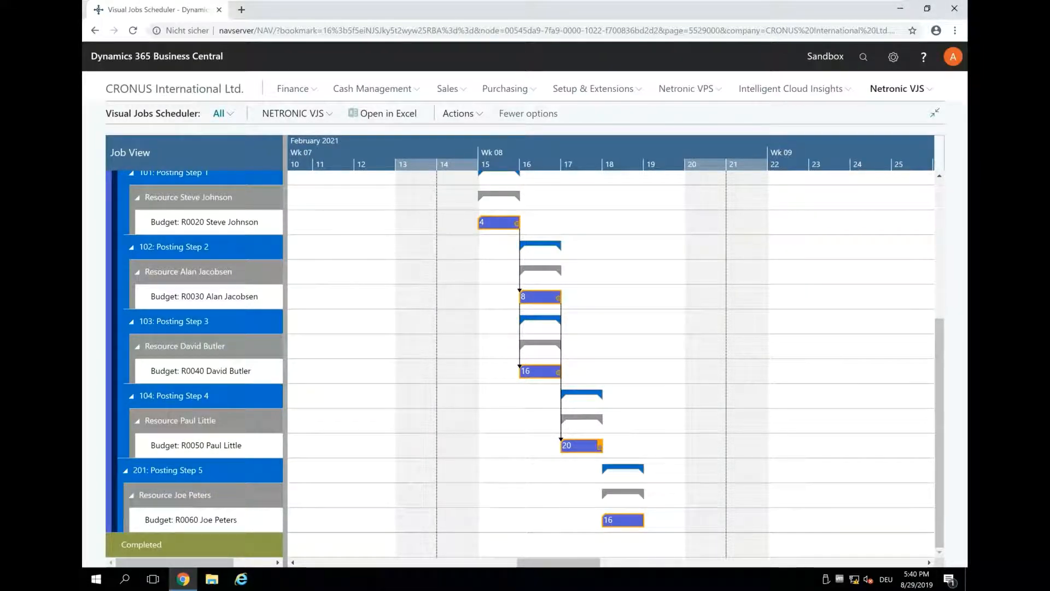
pyautogui.rightClick(620, 520)
pyautogui.click(633, 545)
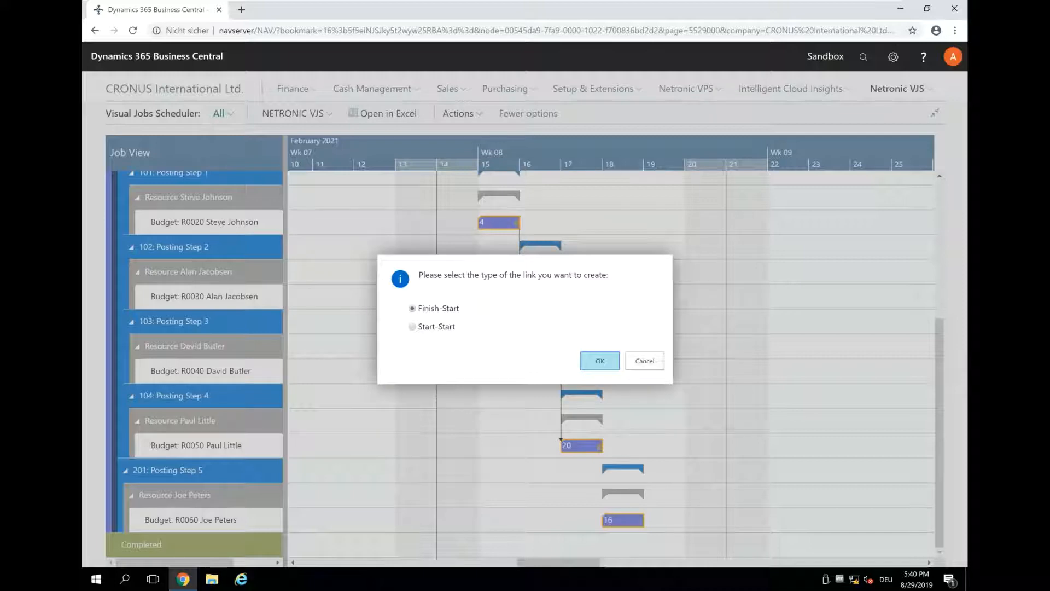
pyautogui.press('Return')
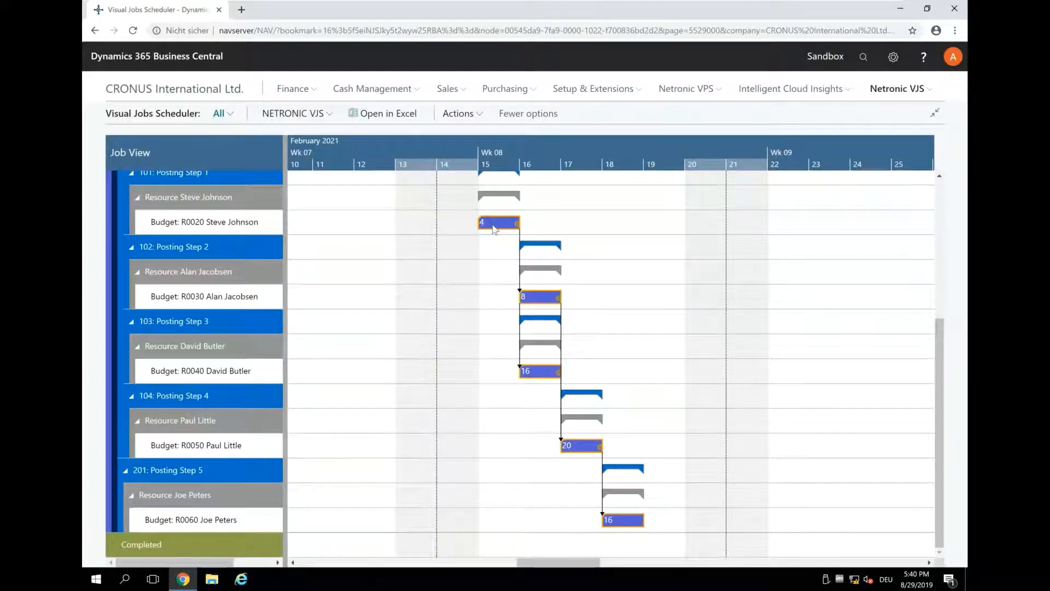
# - Shift the budget bar of Posting Step 1 to 02/16/21 and the budget bar of Posting Step 2 to 02/18/21
pyautogui.moveTo(494, 229); pyautogui.dragTo(552, 229)
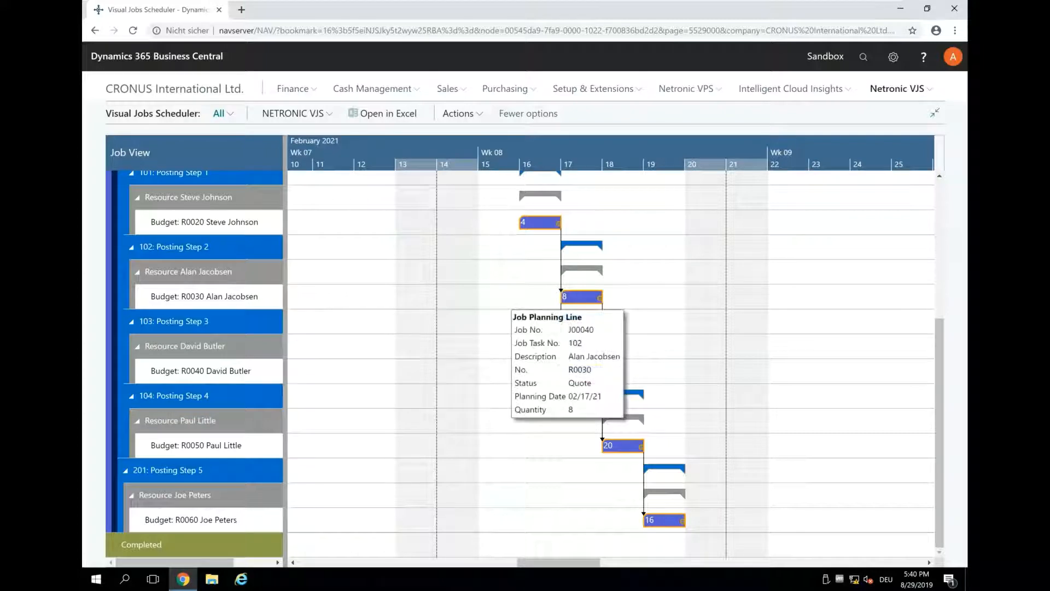
pyautogui.moveTo(536, 223)
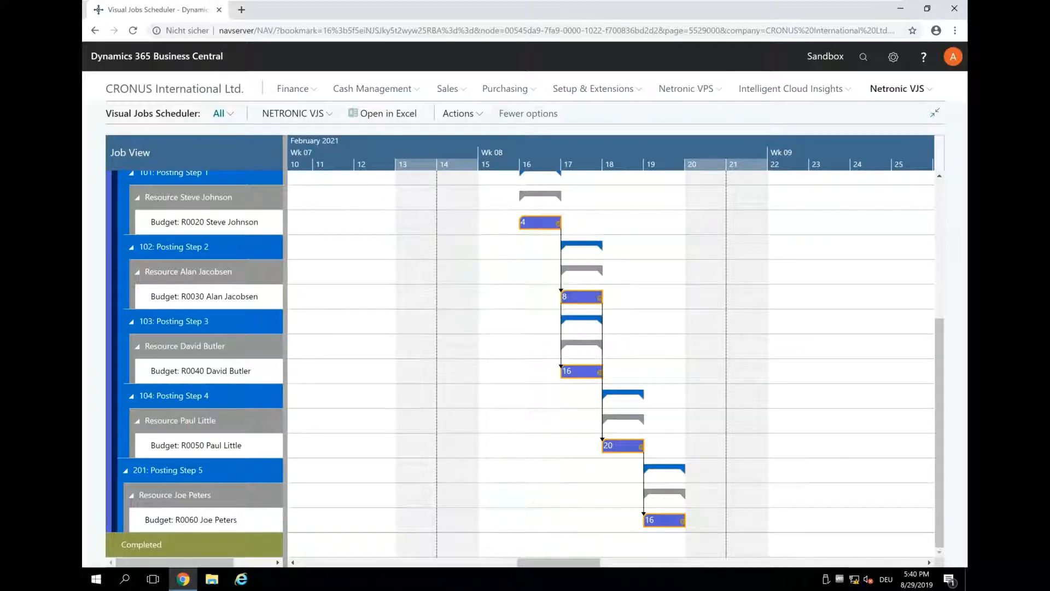
pyautogui.moveTo(593, 298); pyautogui.dragTo(630, 298)
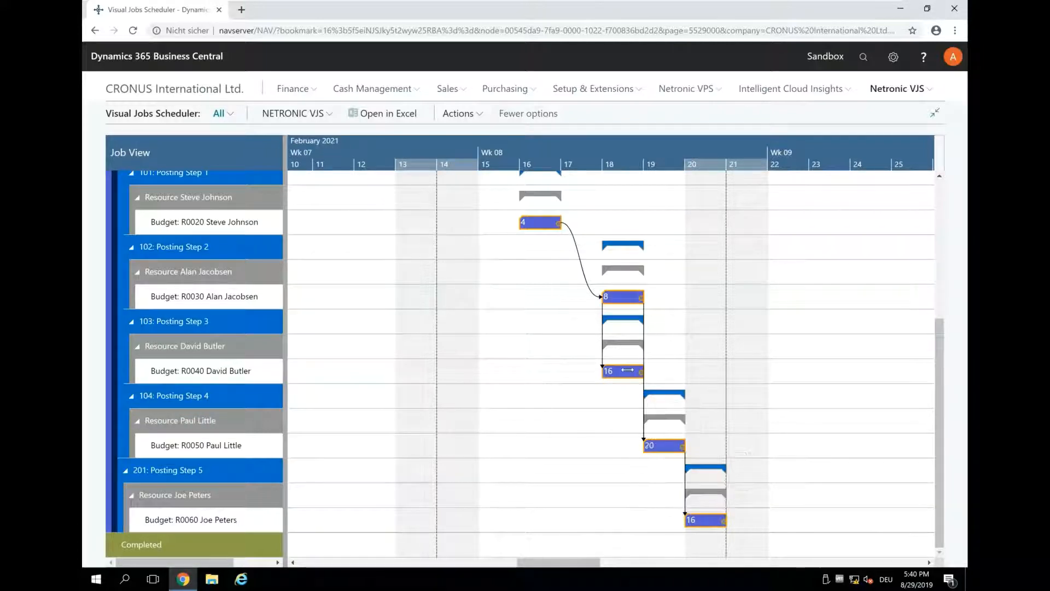
# - Shift the budget bar of Posting Step 3 to 02/22/21 and the budget bar of Posting Step 4 to 02/24/21
pyautogui.moveTo(626, 371); pyautogui.dragTo(796, 365)
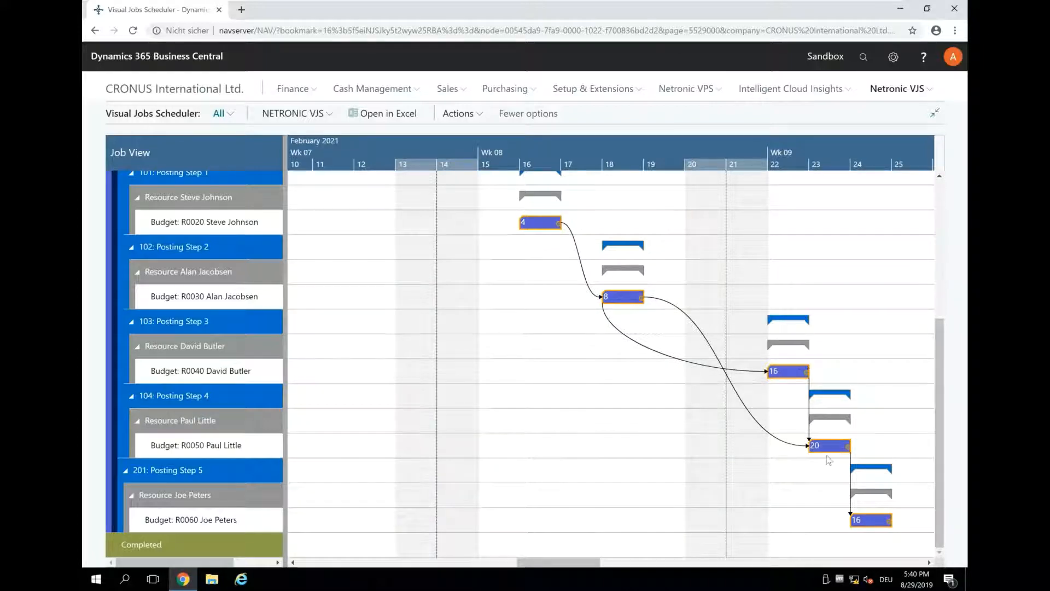
pyautogui.moveTo(870, 522)
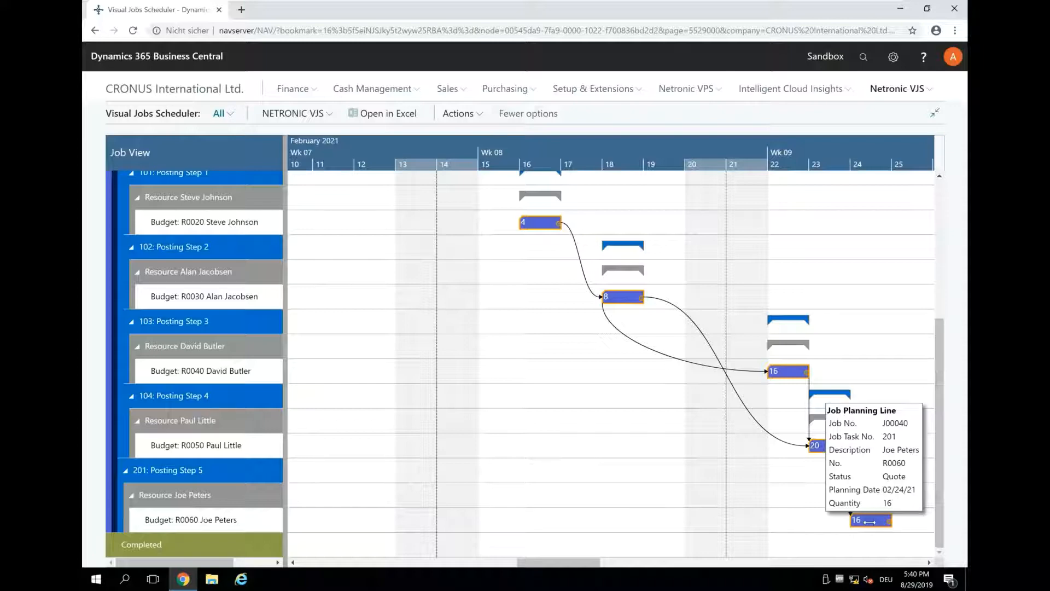
pyautogui.moveTo(842, 446); pyautogui.dragTo(860, 433)
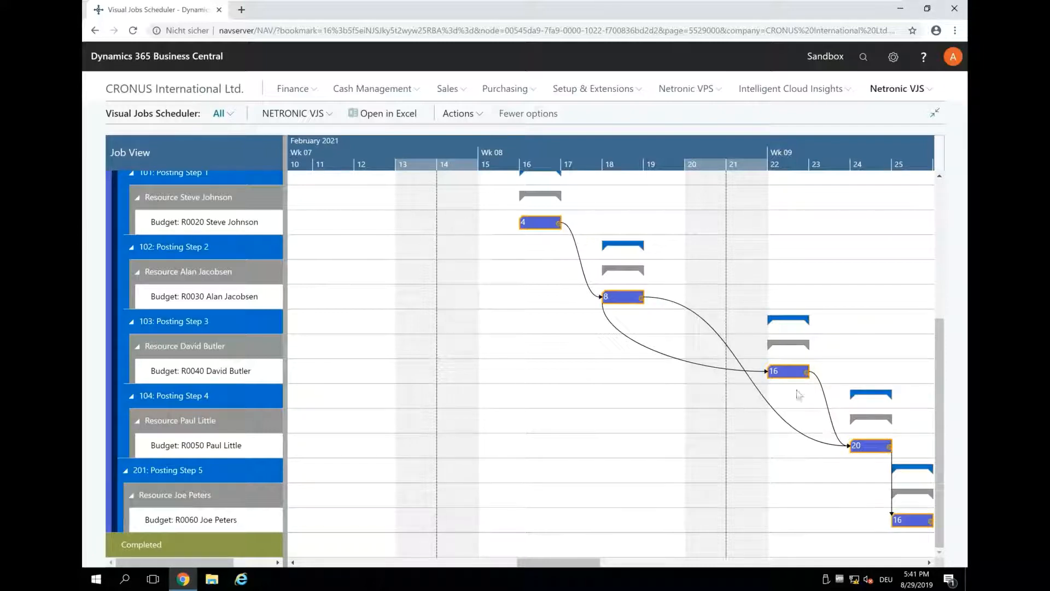
pyautogui.moveTo(781, 372)
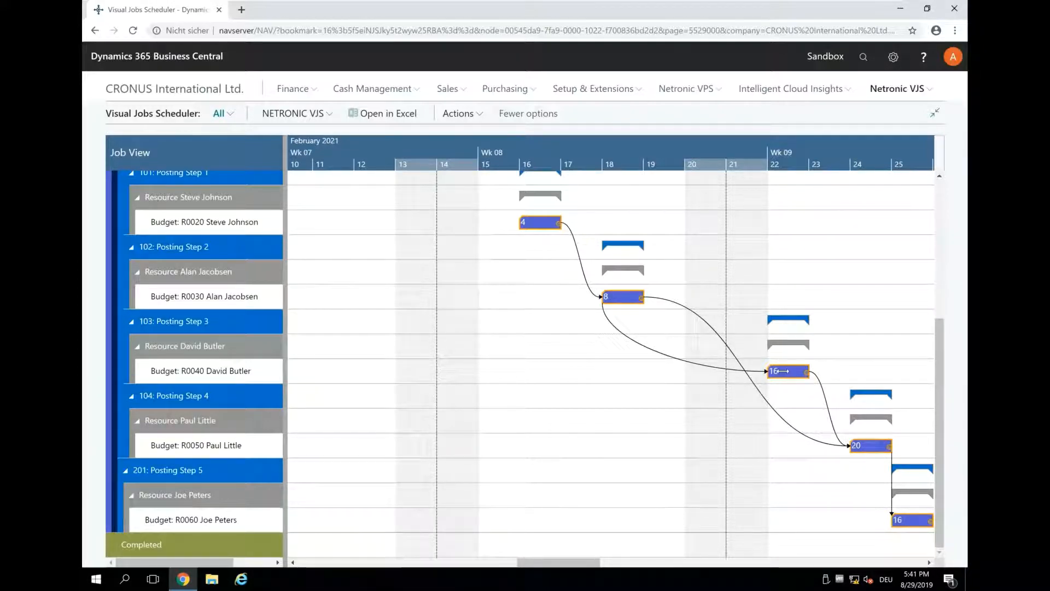
# - Schedule the successors of Posting Step 3's budget bar and of Posting Step 2's budget bar
pyautogui.rightClick(782, 371)
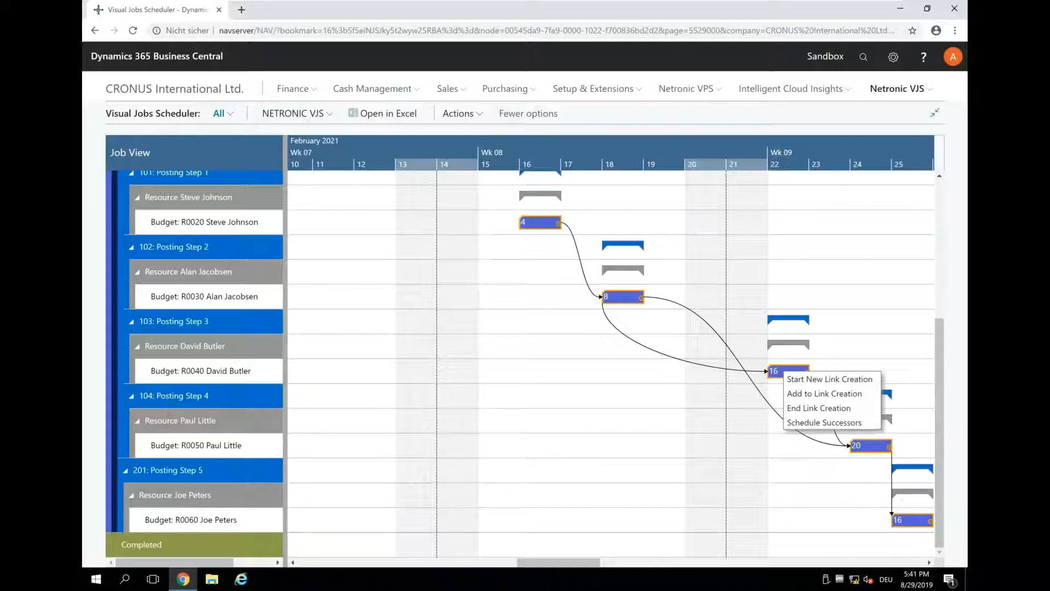
pyautogui.click(821, 424)
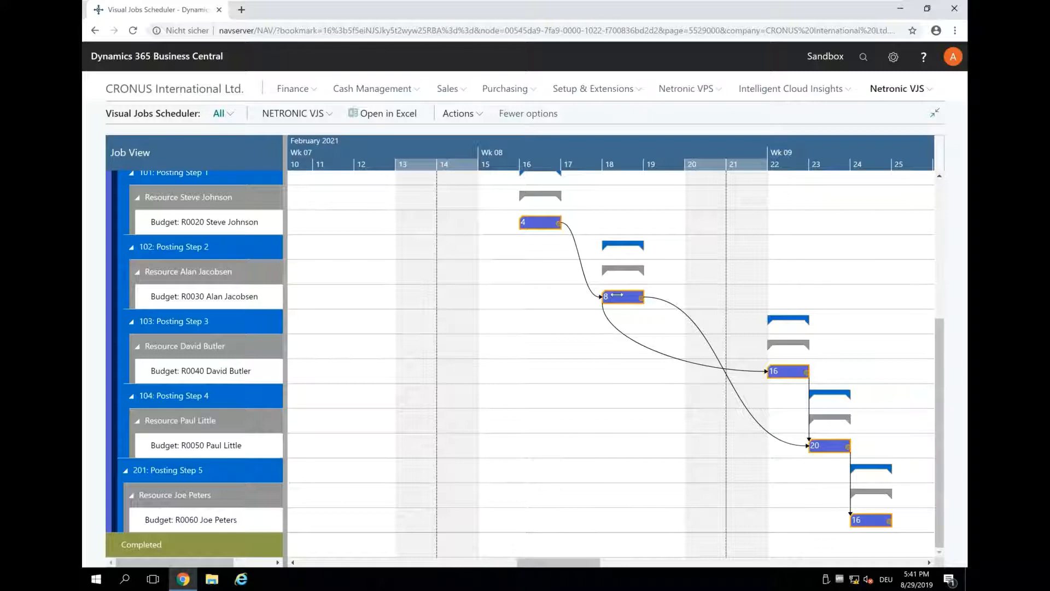
pyautogui.rightClick(614, 298)
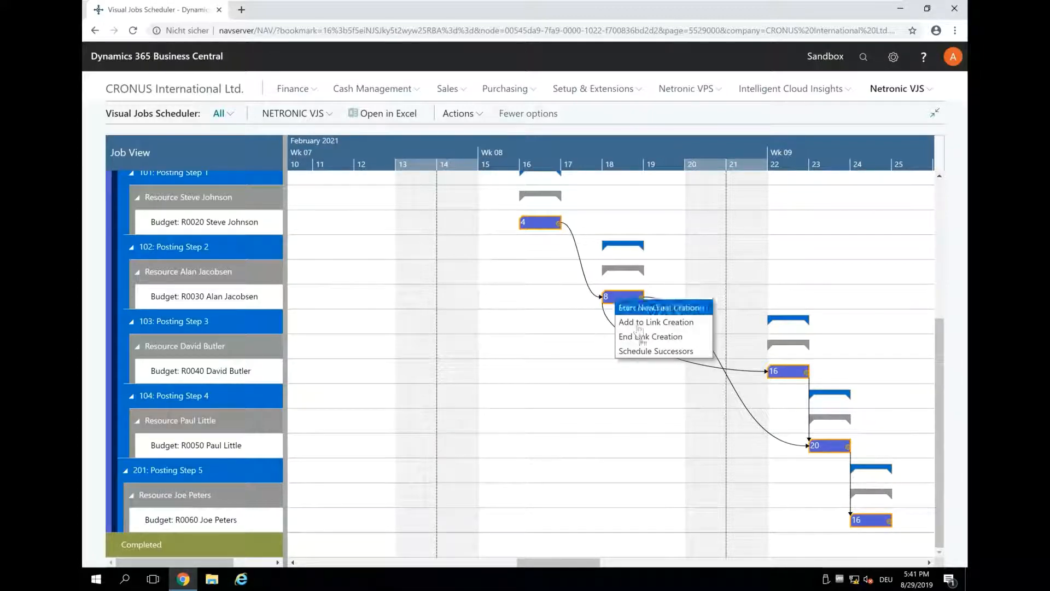
pyautogui.click(652, 352)
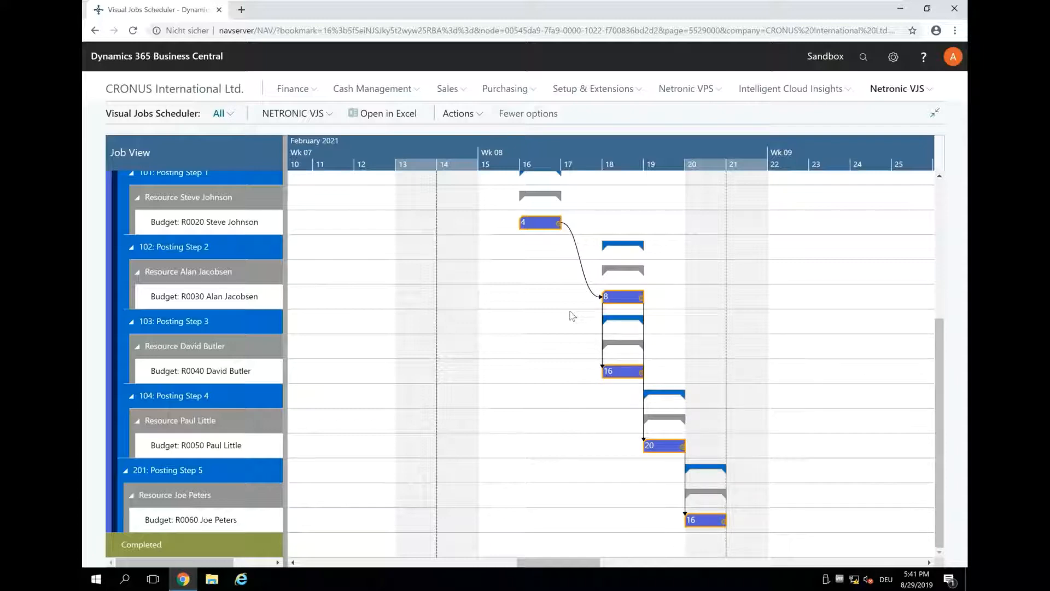
# - Schedule the successors of the budget bar of Posting Step 1
pyautogui.rightClick(536, 220)
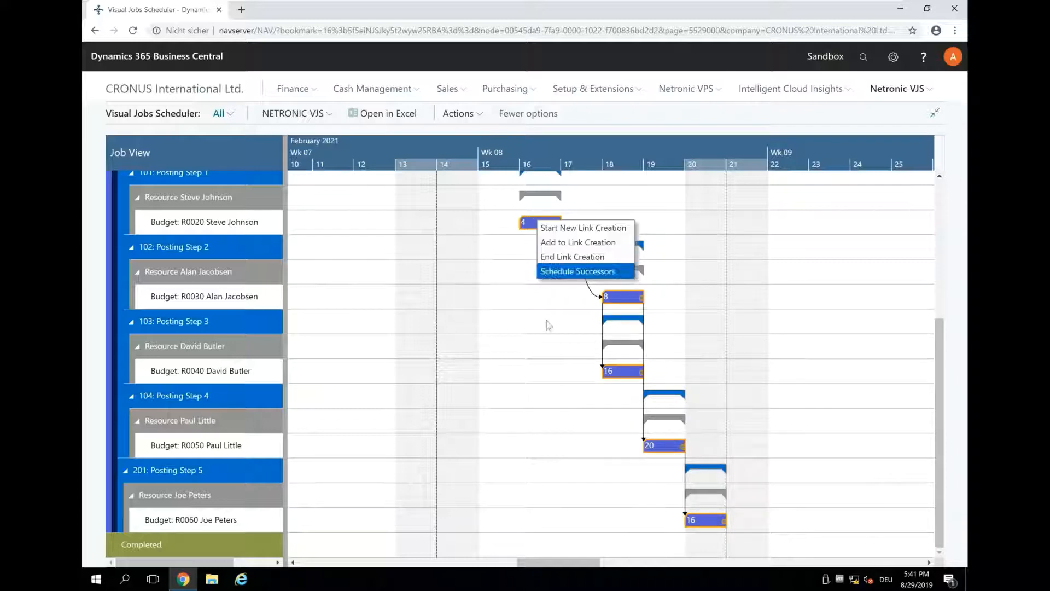
pyautogui.click(566, 318)
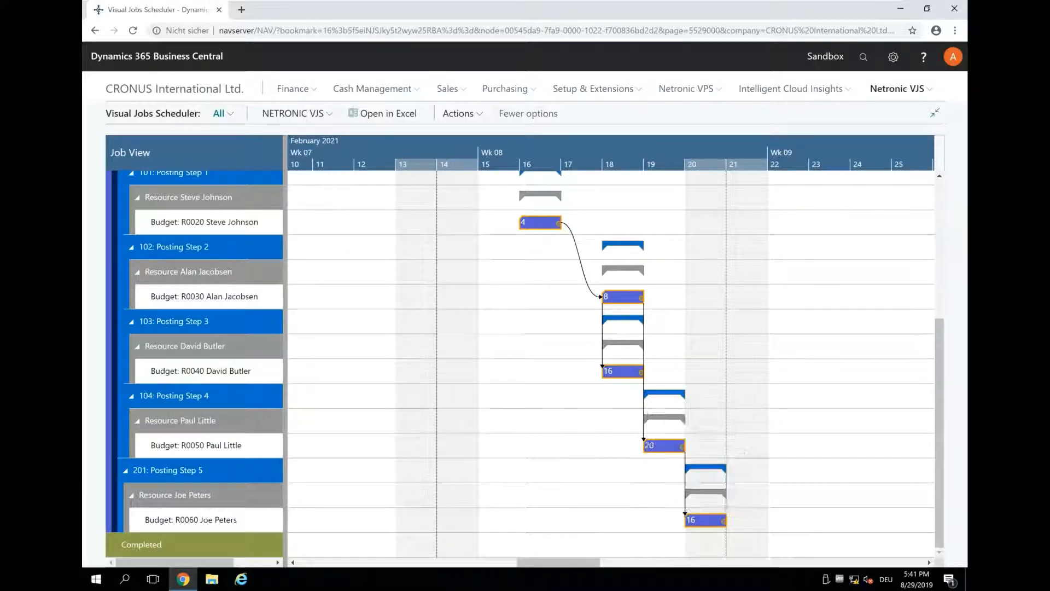
pyautogui.rightClick(546, 222)
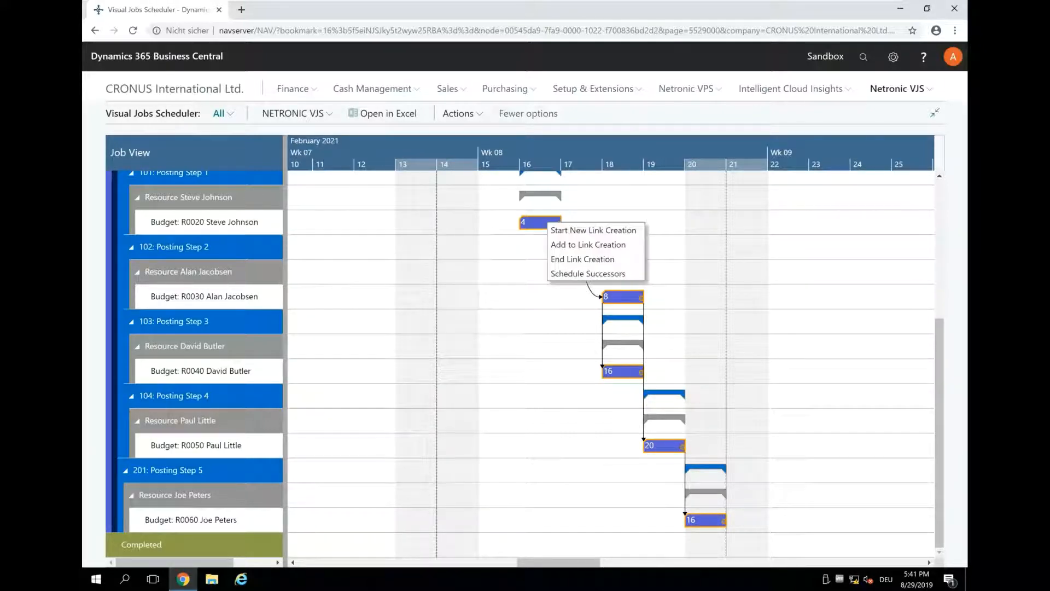
pyautogui.click(579, 274)
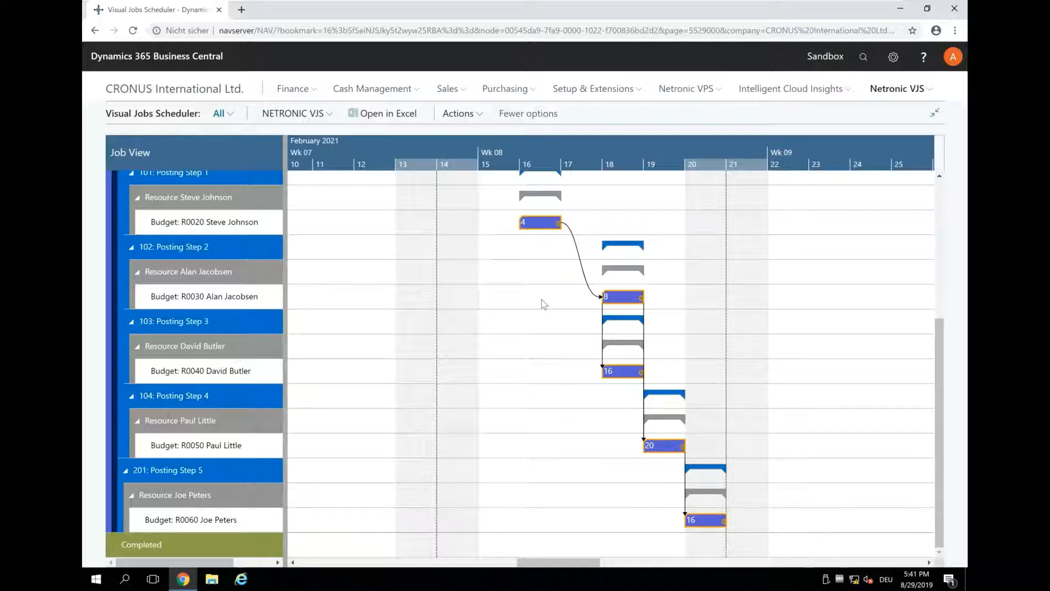
# - Save the scheduling changes to the job and dismiss the save confirmation
pyautogui.click(308, 111)
pyautogui.click(282, 157)
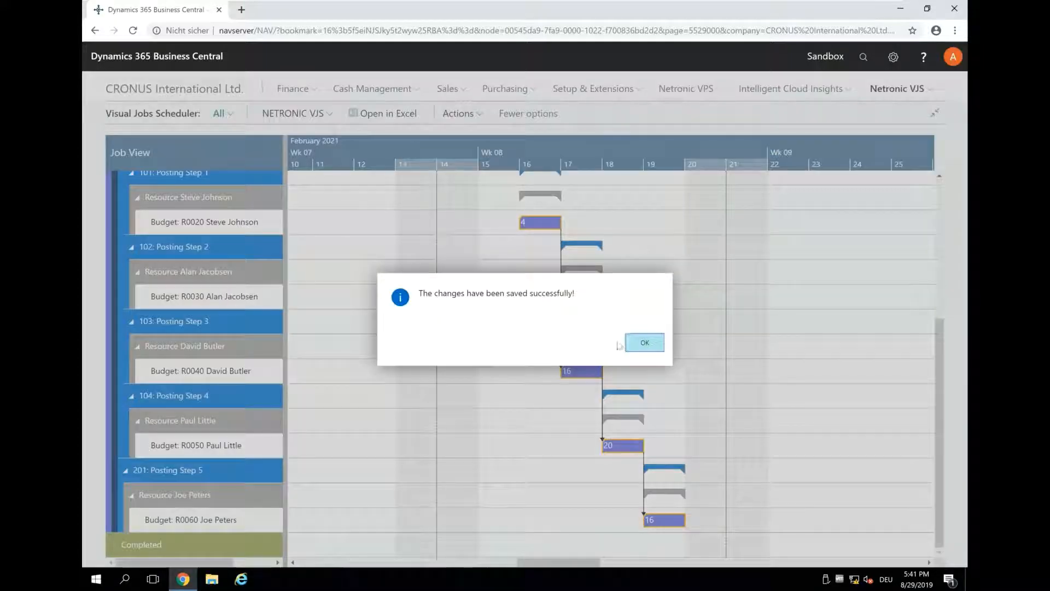
pyautogui.click(642, 350)
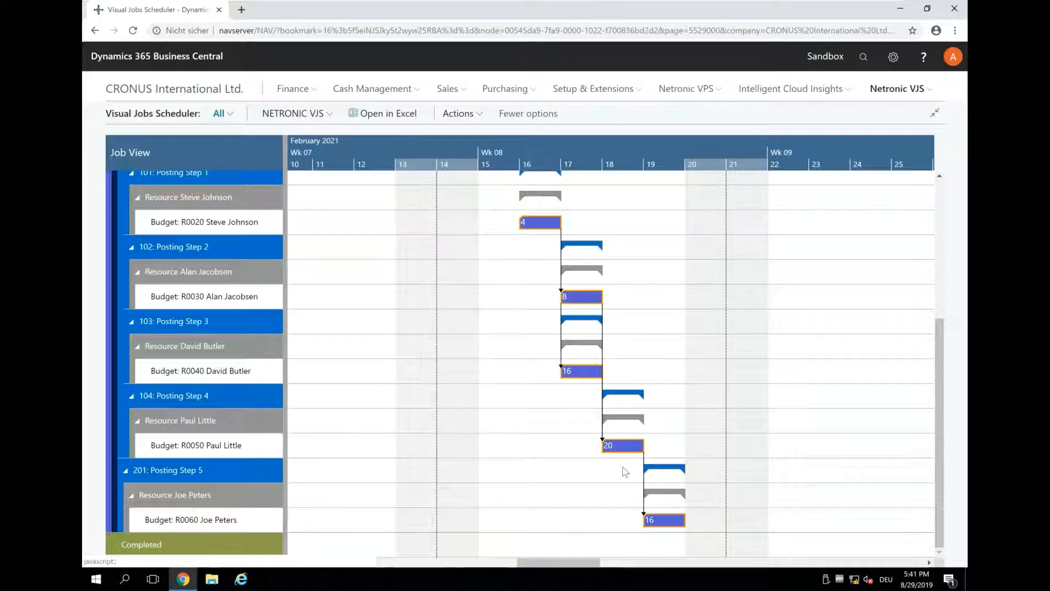
# - Switch to the Resource View and show the capacity load chart of resource R0040 to check its load on February 17
pyautogui.click(268, 116)
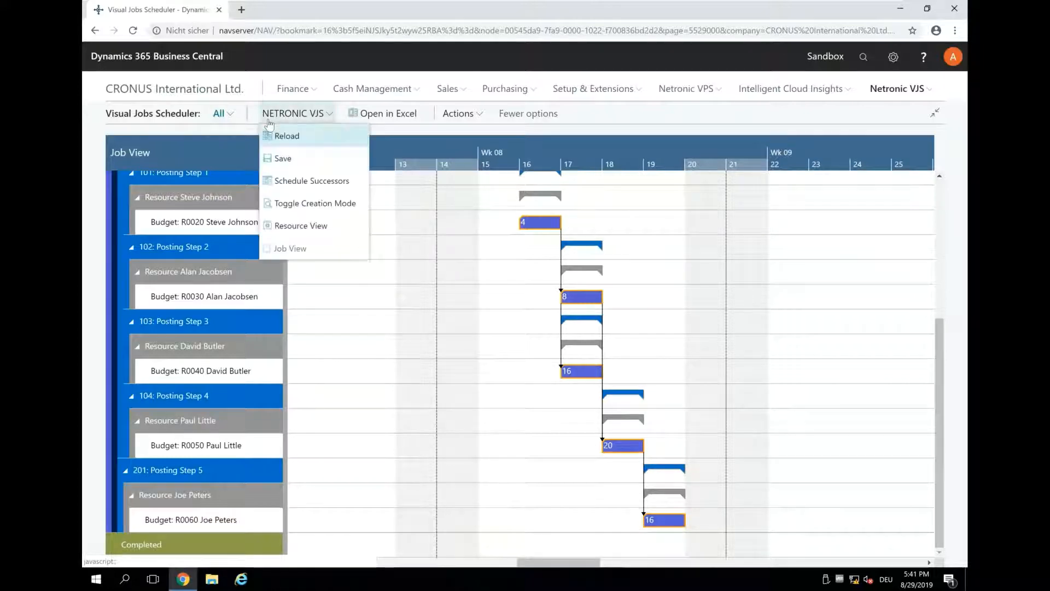
pyautogui.click(300, 226)
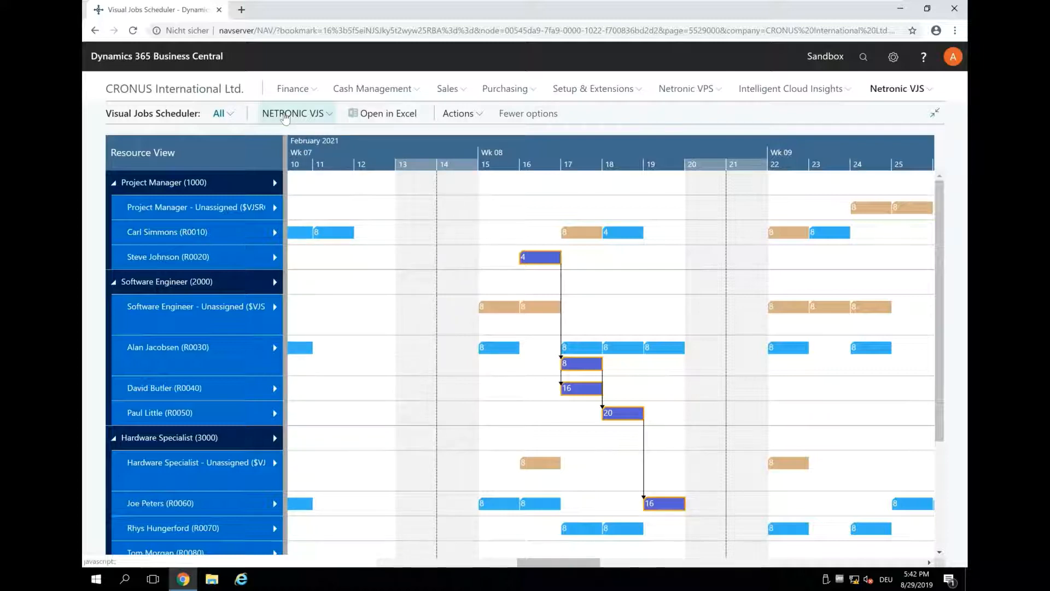
pyautogui.moveTo(278, 395)
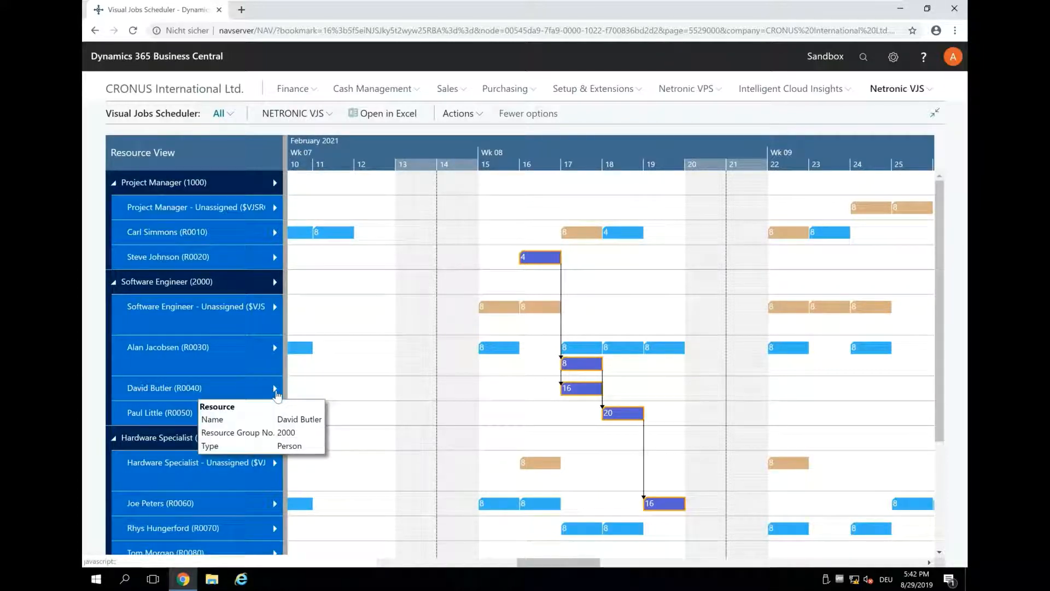
pyautogui.click(275, 390)
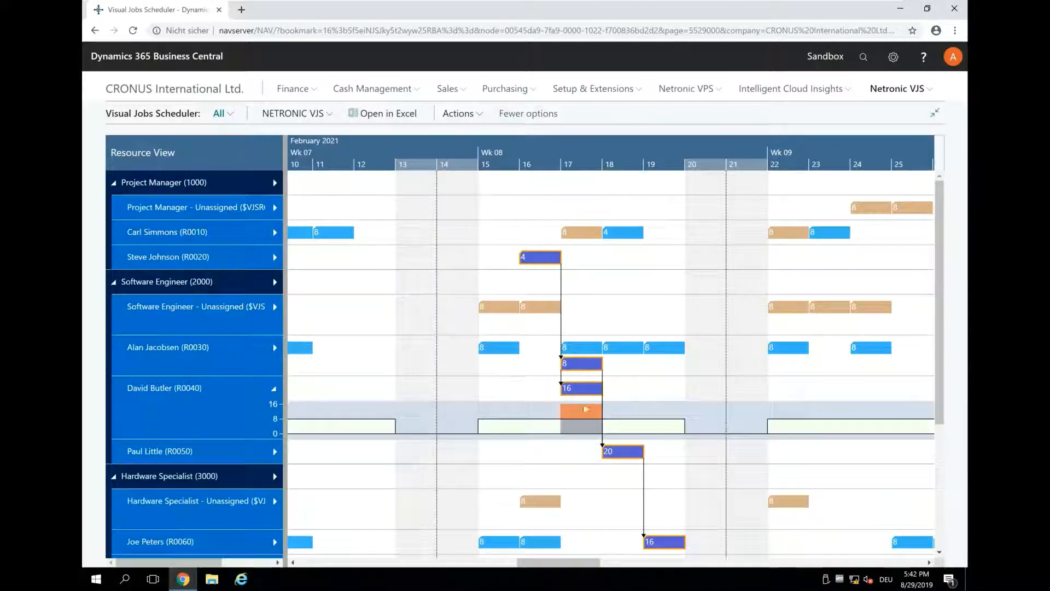
pyautogui.moveTo(585, 387)
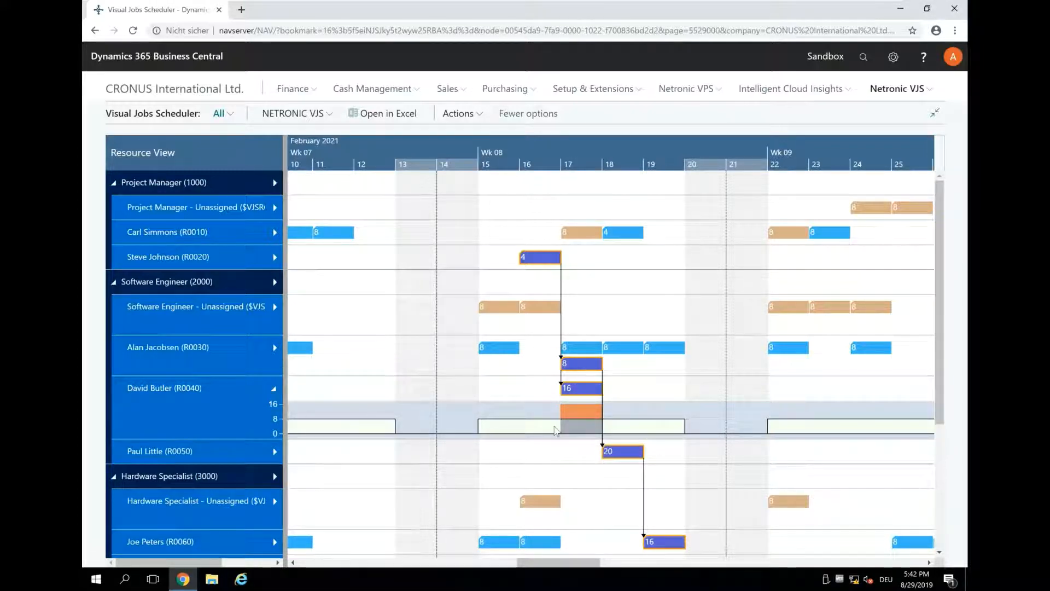
pyautogui.moveTo(576, 414)
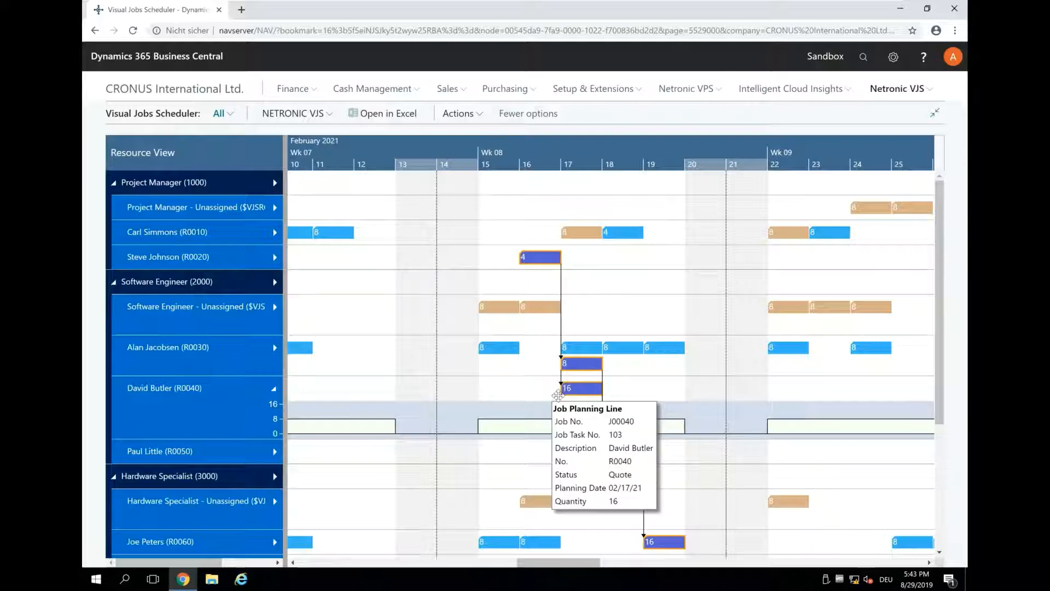
pyautogui.moveTo(133, 399)
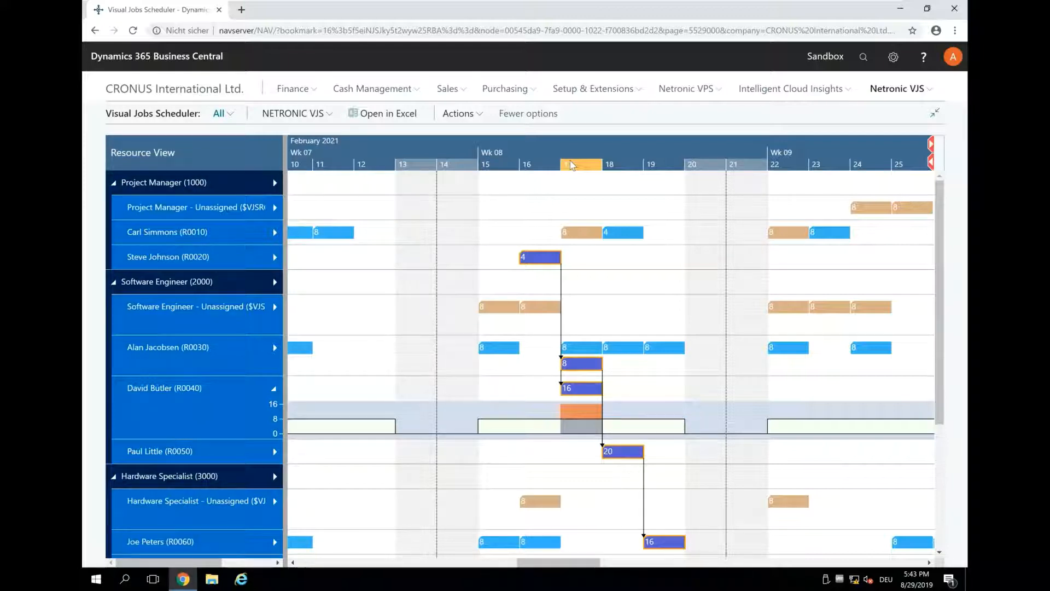
# - Enable Calculate Job Planning Line Duration in the Visual Jobs Scheduler Company Settings and reload the scheduler
pyautogui.click(863, 60)
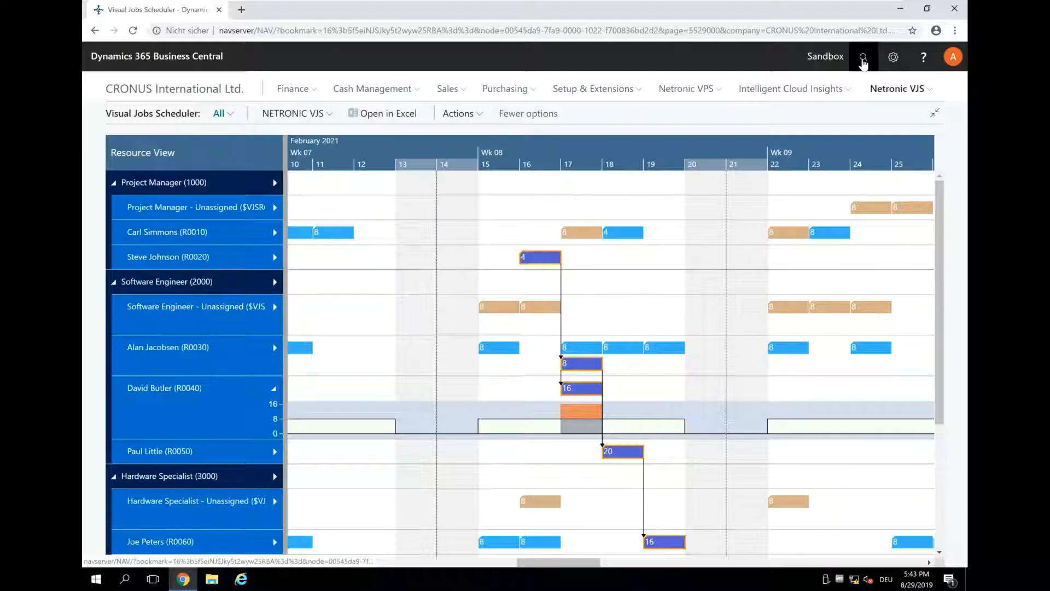
pyautogui.write('vjs')
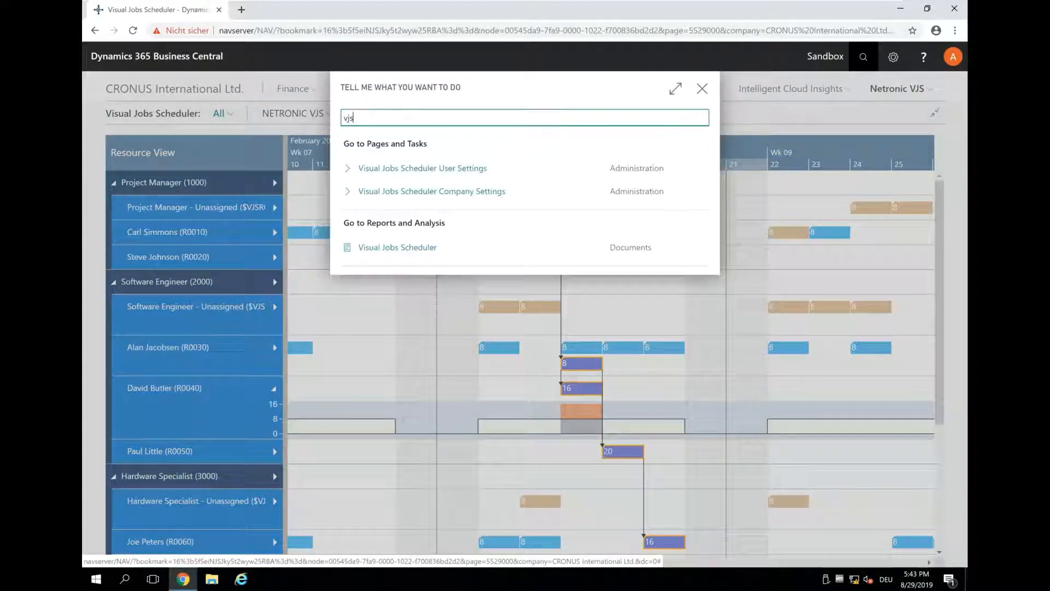
pyautogui.click(391, 200)
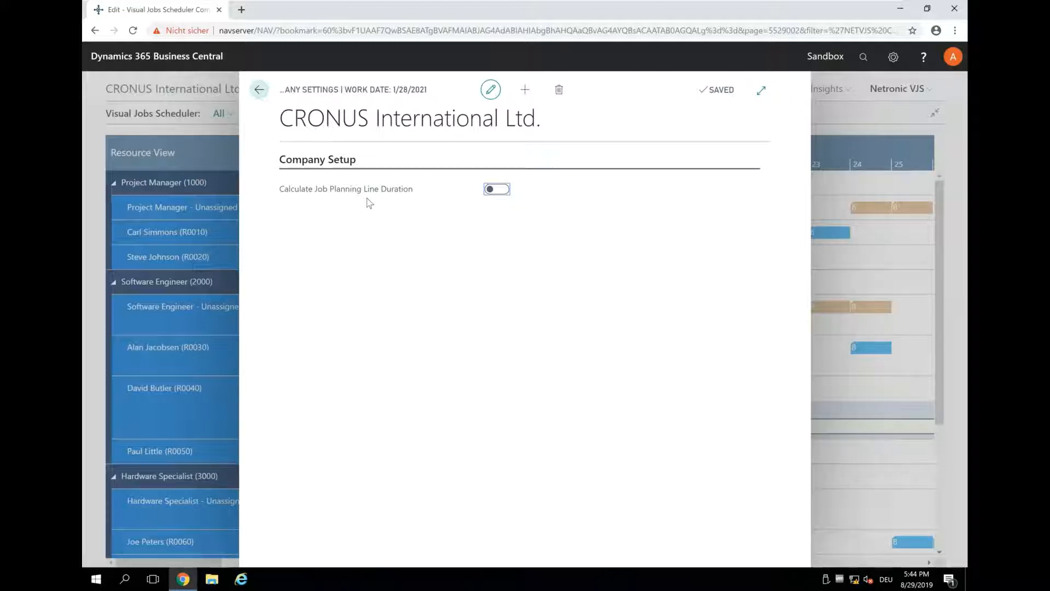
pyautogui.click(497, 188)
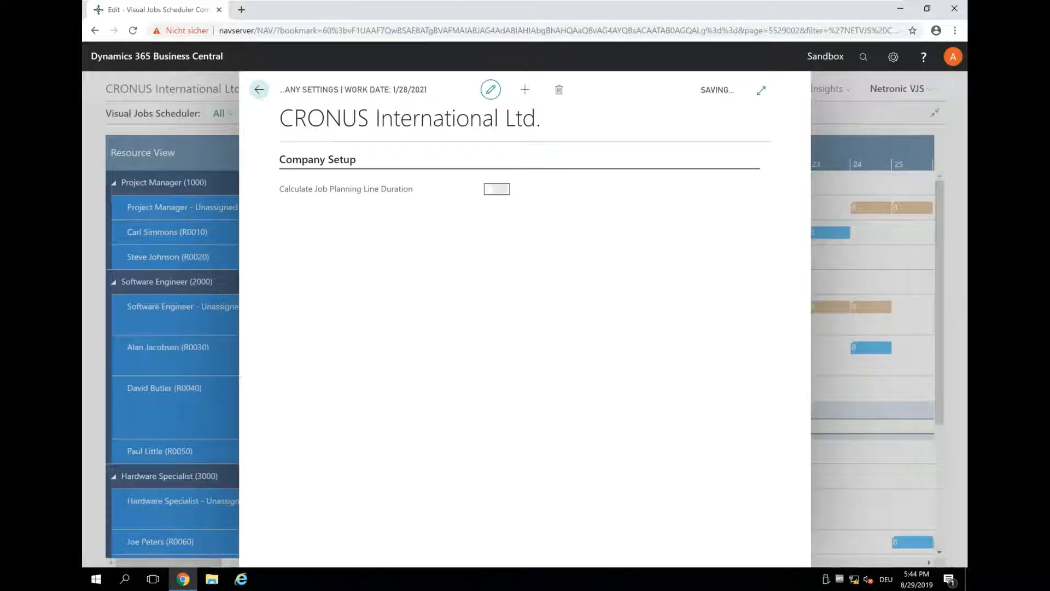
pyautogui.click(260, 96)
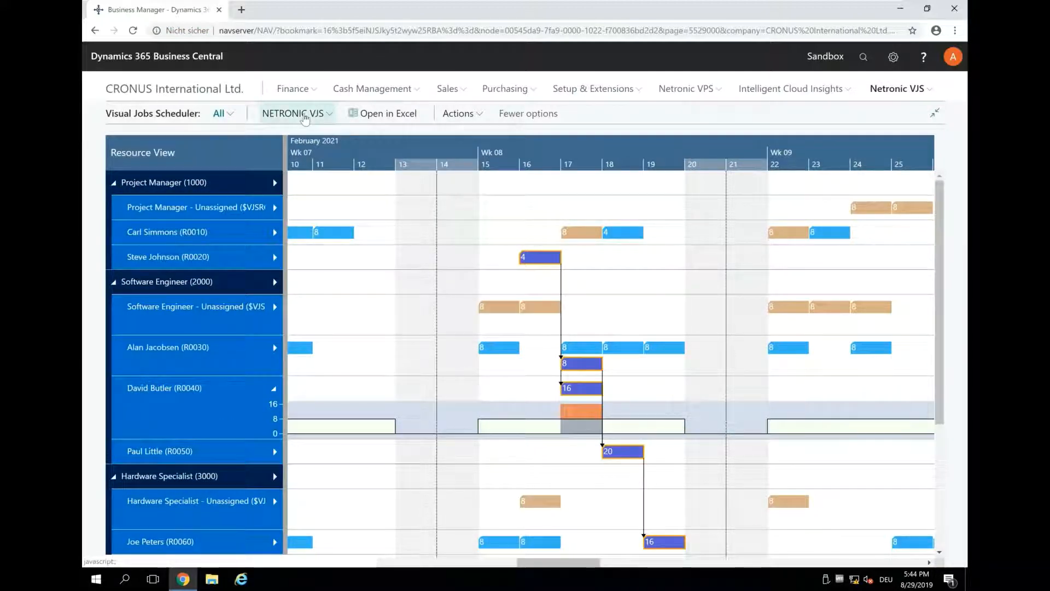
pyautogui.click(301, 114)
pyautogui.click(307, 140)
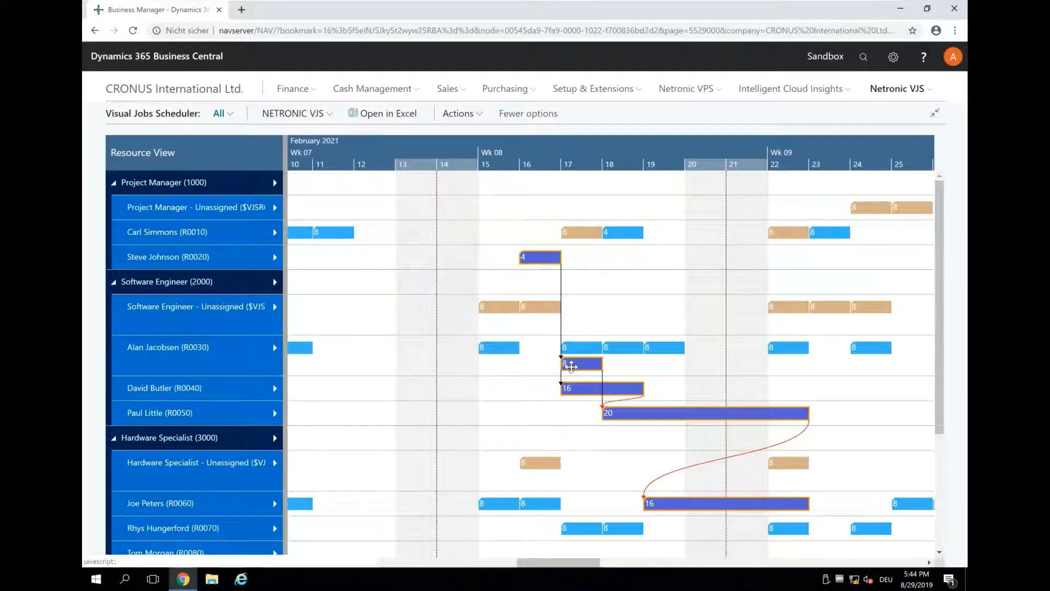
# - Show the capacity load charts of resources R0040, R0050 and R0060 and examine their daily load against capacity
pyautogui.moveTo(572, 366)
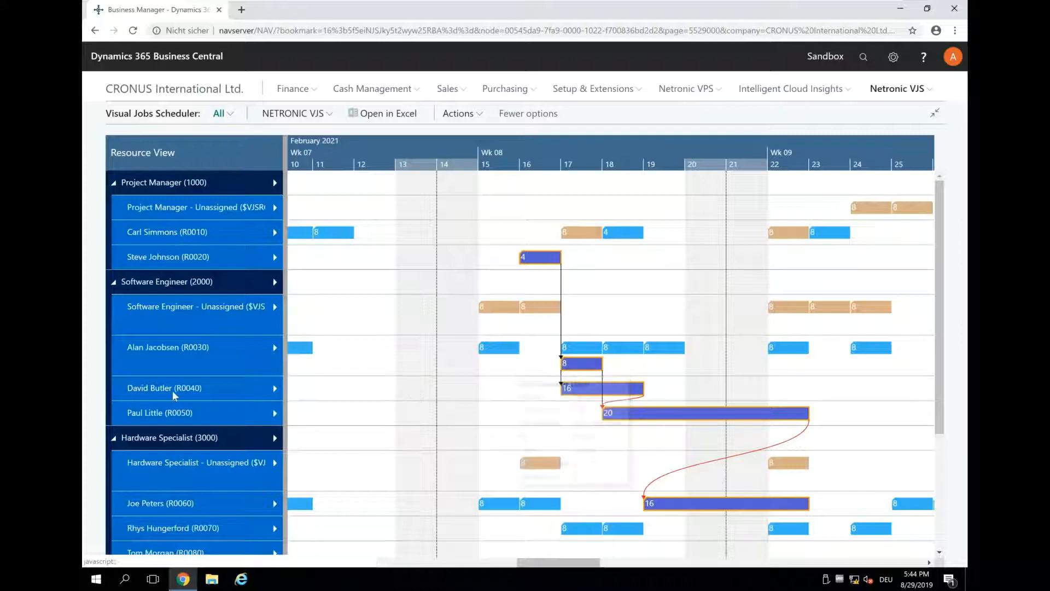
pyautogui.moveTo(165, 398)
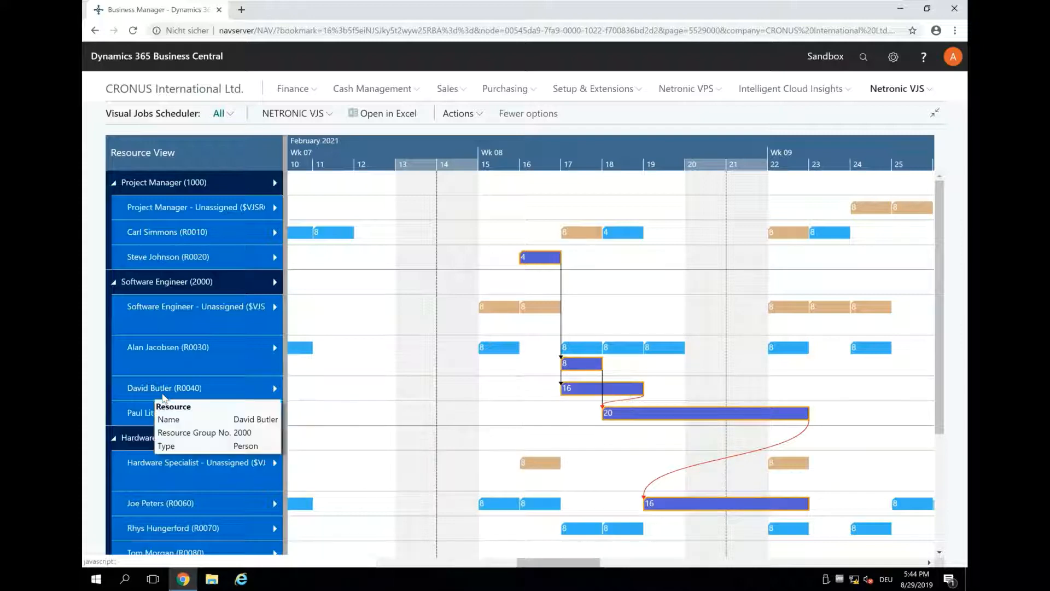
pyautogui.click(275, 390)
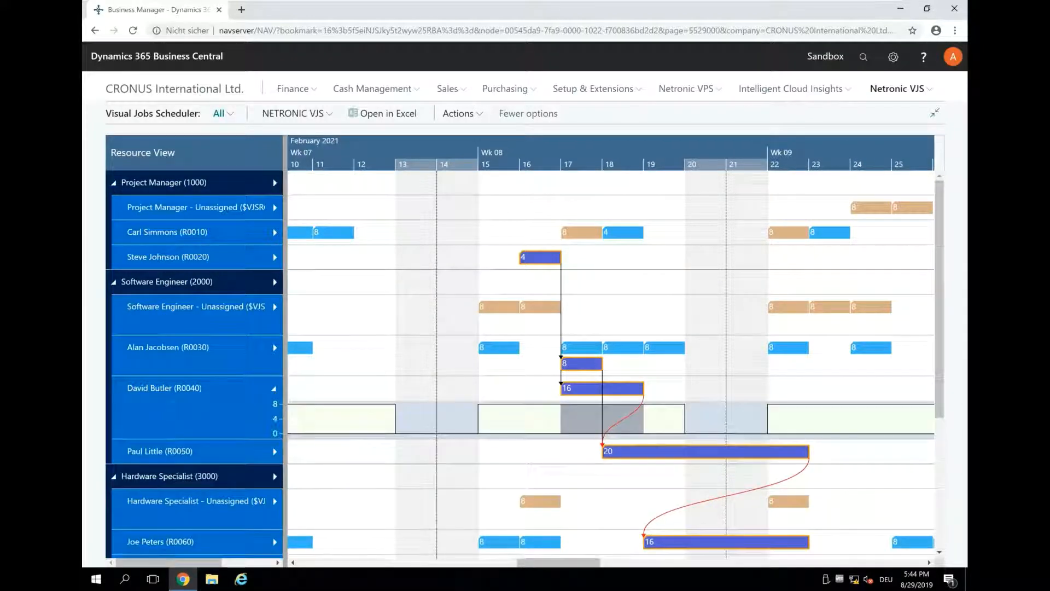
pyautogui.moveTo(940, 389); pyautogui.dragTo(939, 446)
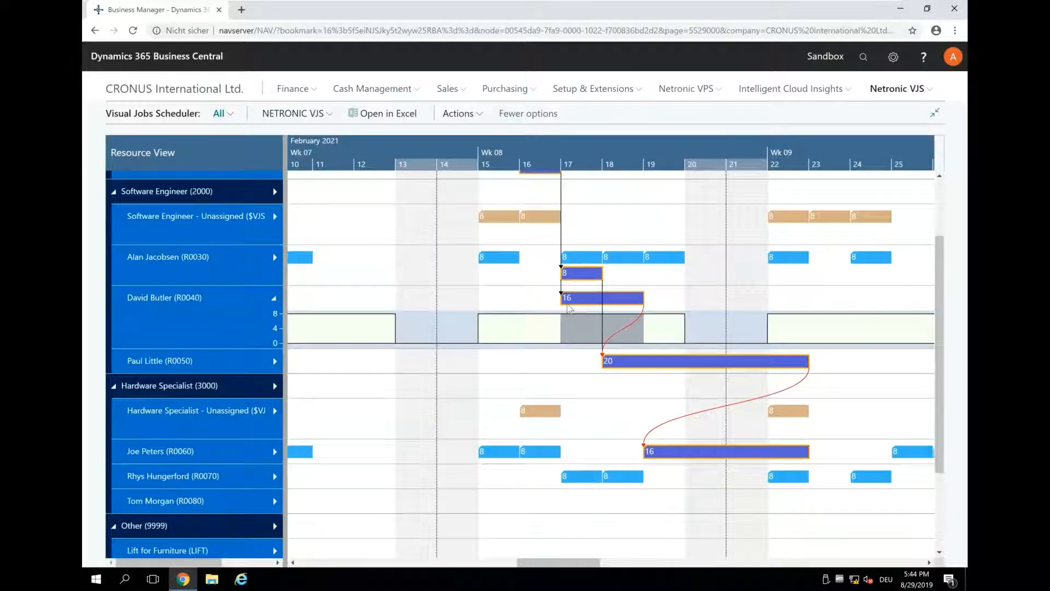
pyautogui.moveTo(564, 300)
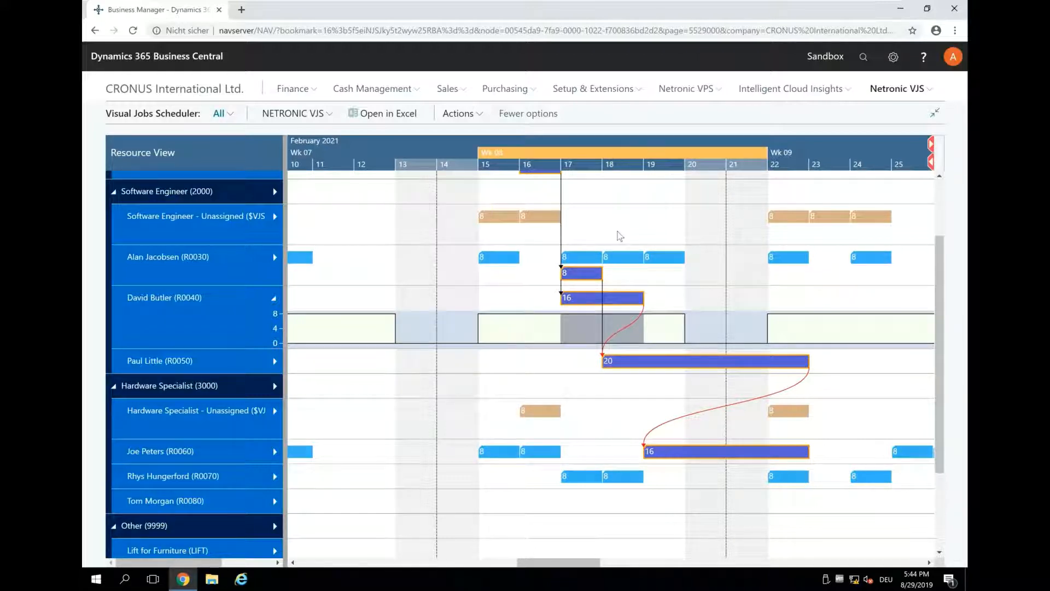
pyautogui.moveTo(603, 362)
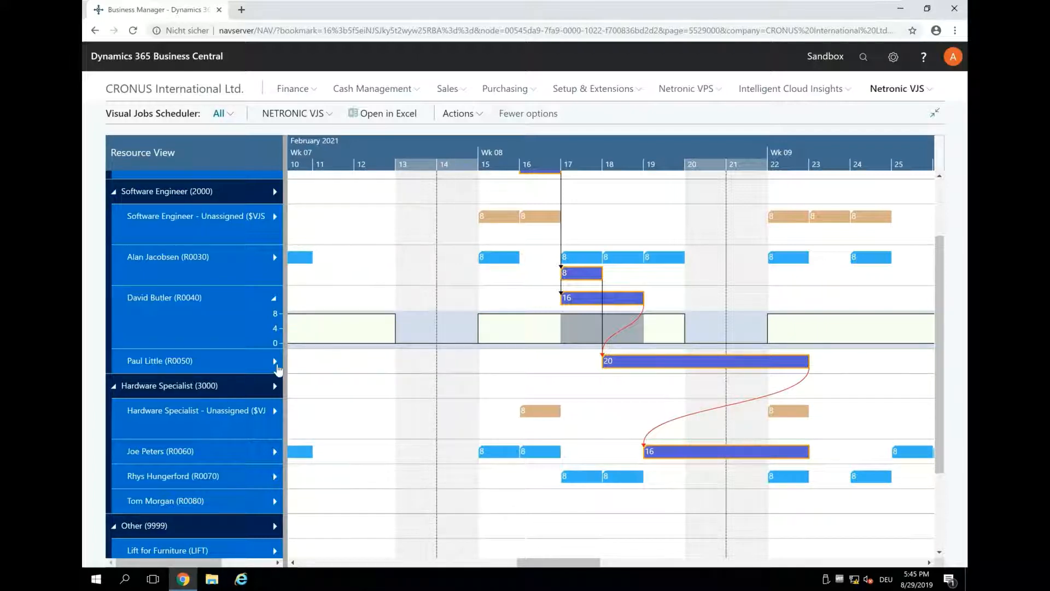
pyautogui.click(275, 362)
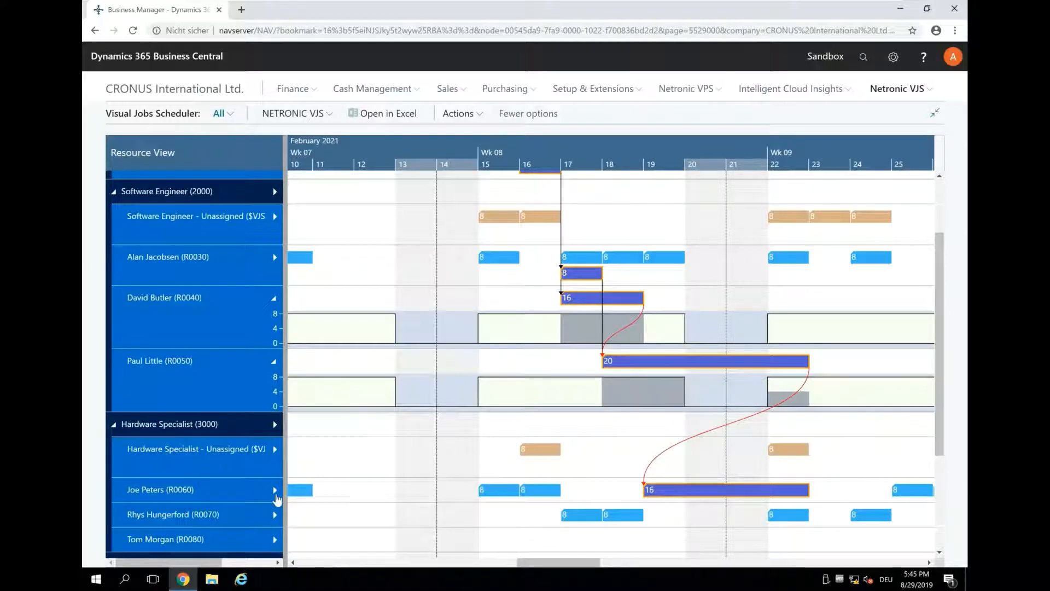
pyautogui.click(275, 490)
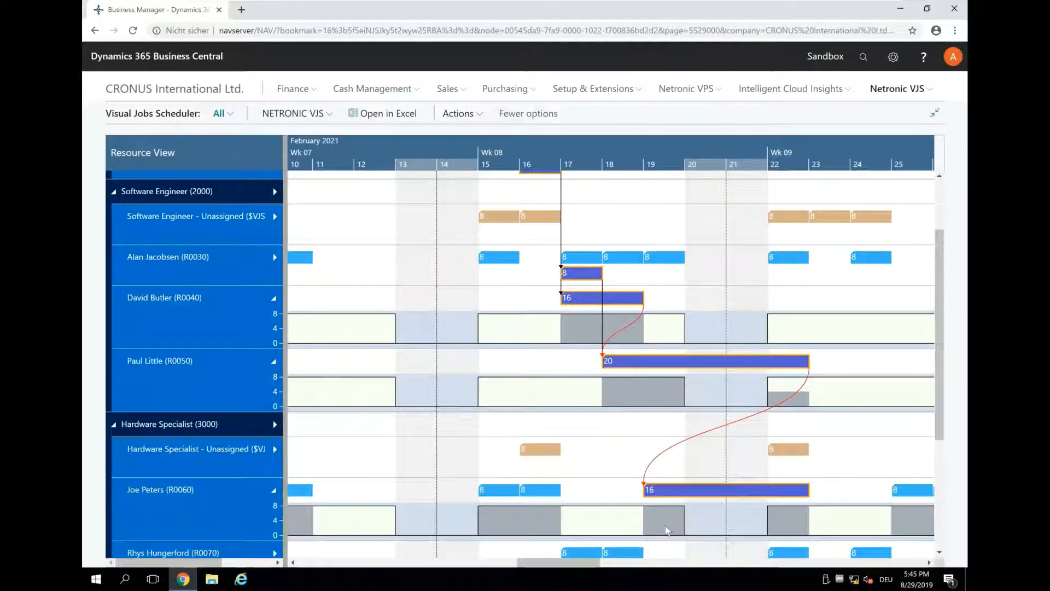
pyautogui.moveTo(783, 526)
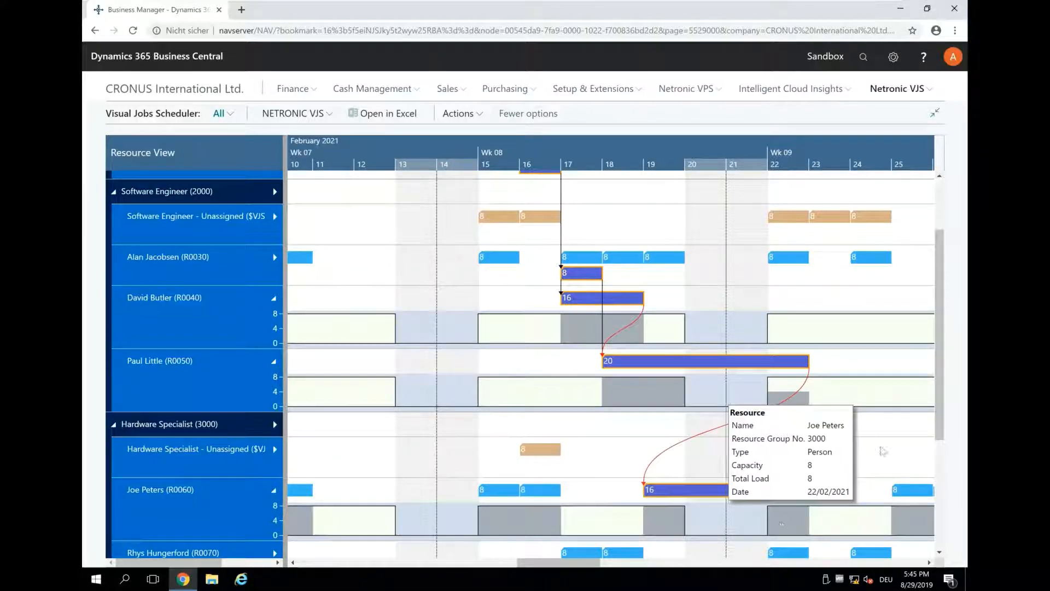
# - Schedule the successors of the 16-hour planning line bar of resource R0040
pyautogui.scroll(-1, 940, 511)
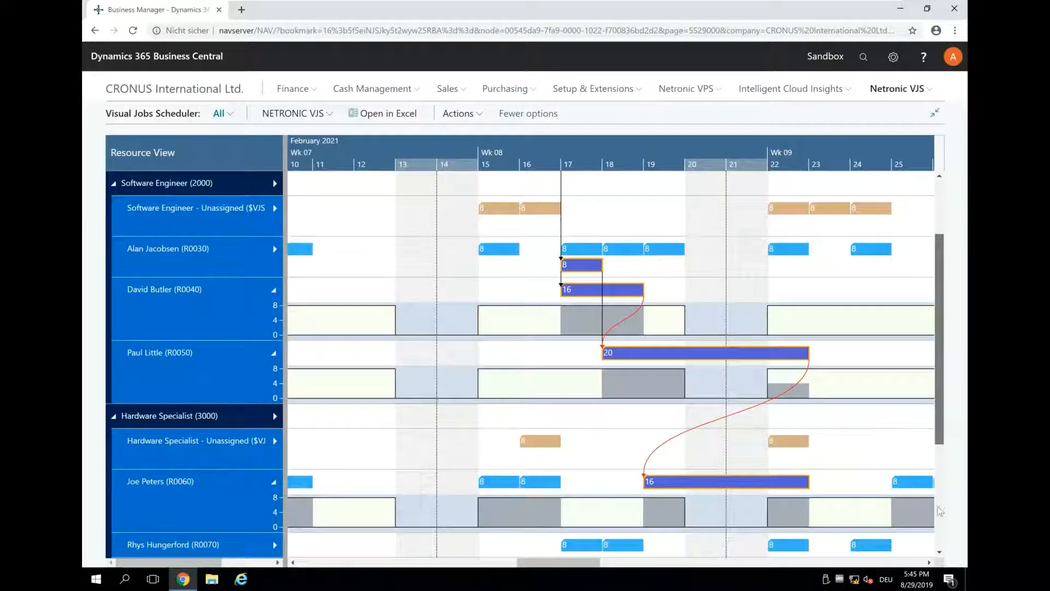
pyautogui.scroll(-3, 940, 511)
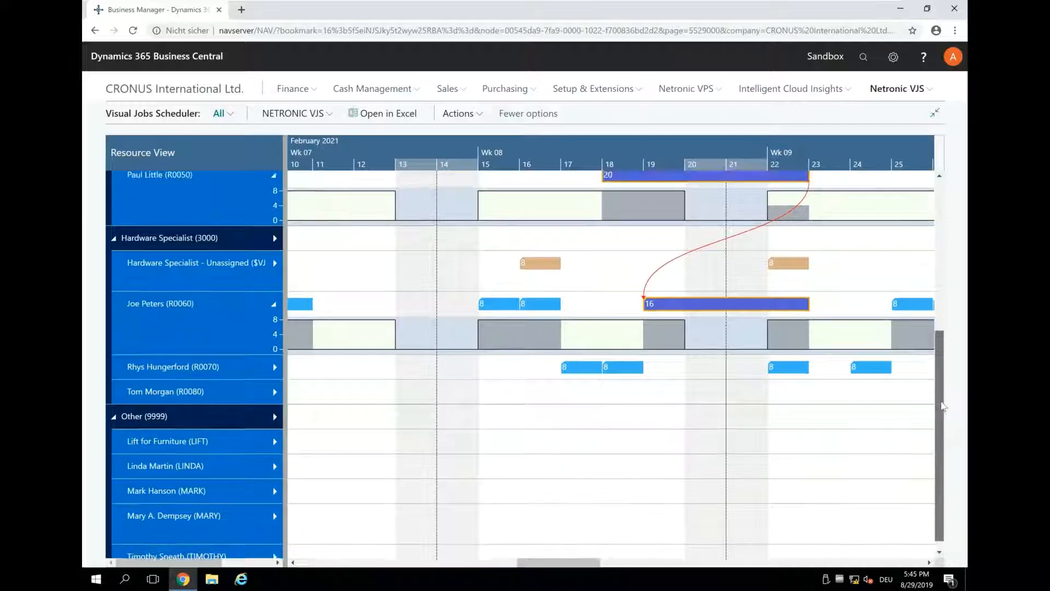
pyautogui.scroll(5, 941, 406)
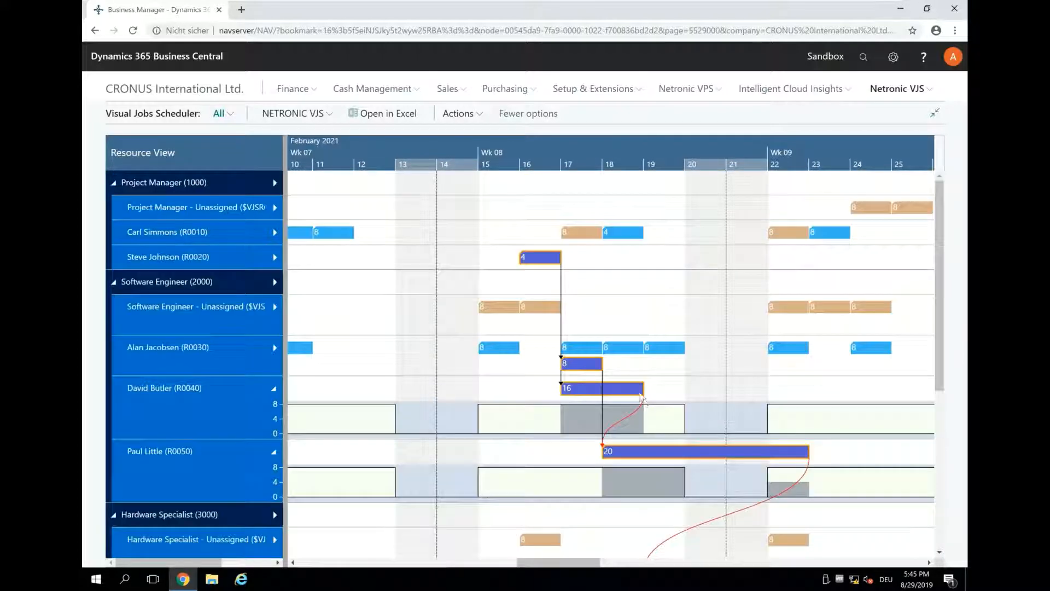
pyautogui.moveTo(623, 427)
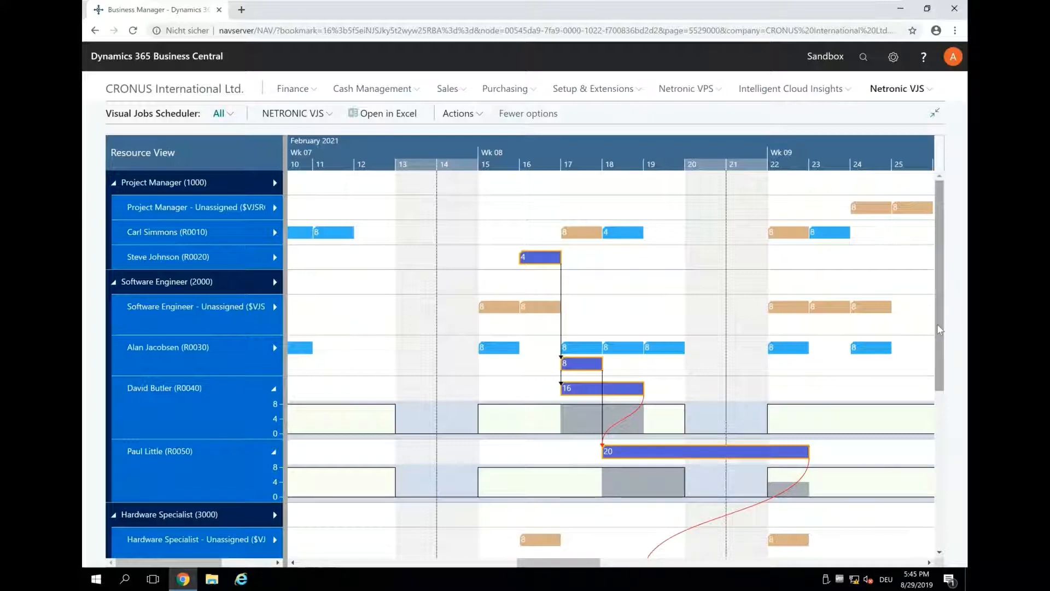
pyautogui.scroll(-2, 938, 330)
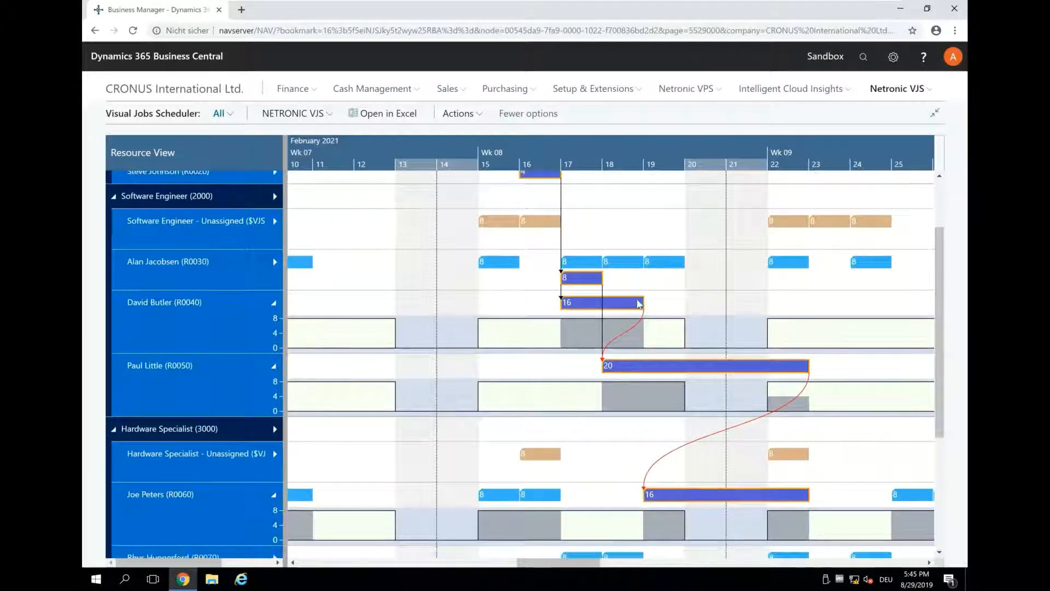
pyautogui.rightClick(627, 302)
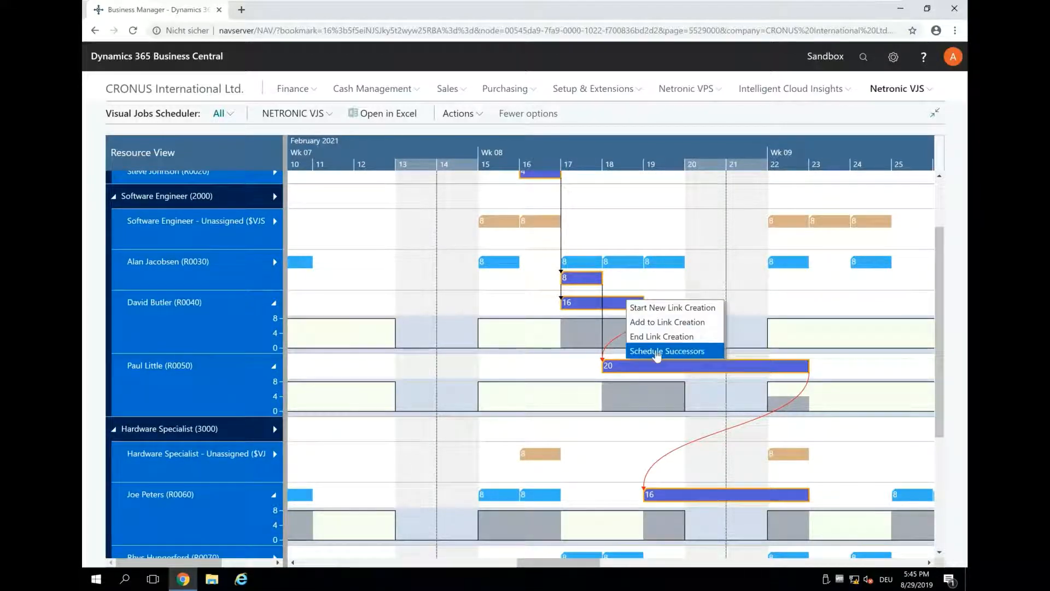
pyautogui.click(657, 351)
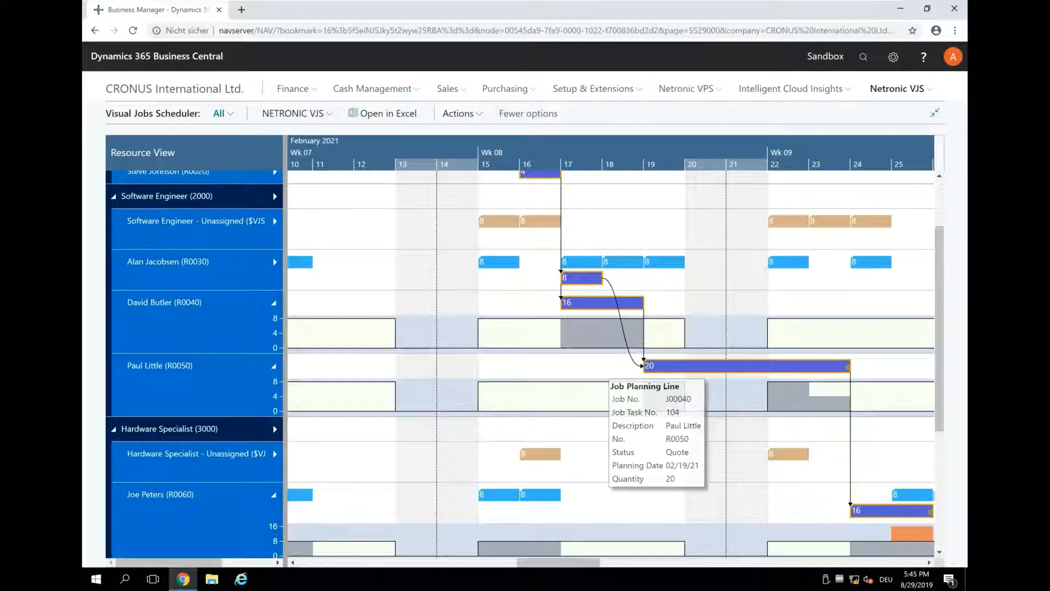
# - Examine the rescheduled bars and the load of resource R0060 around February 25, and collapse that resource's load chart
pyautogui.moveTo(643, 304)
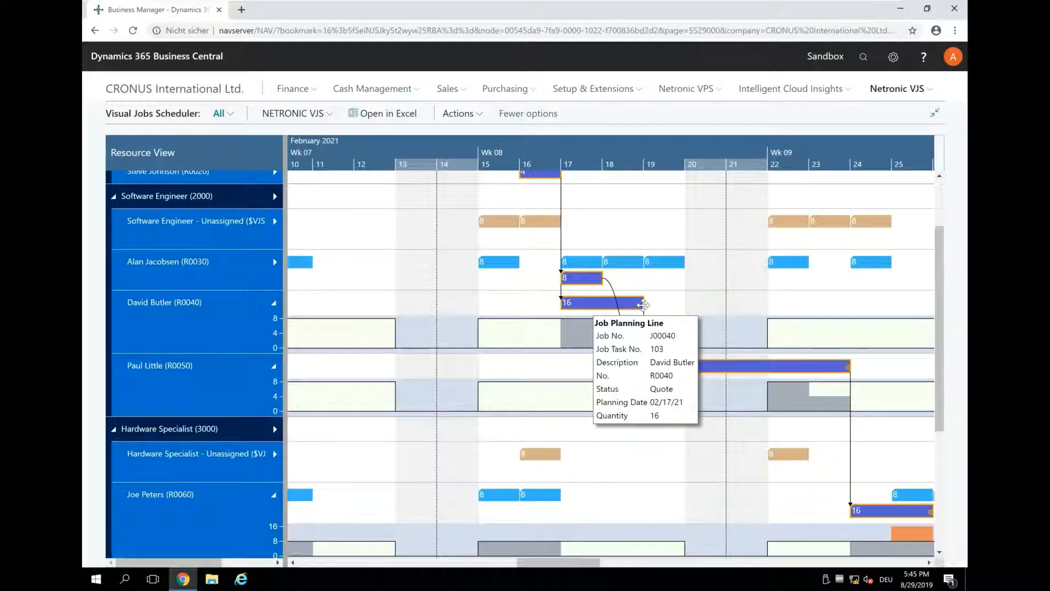
pyautogui.moveTo(672, 405)
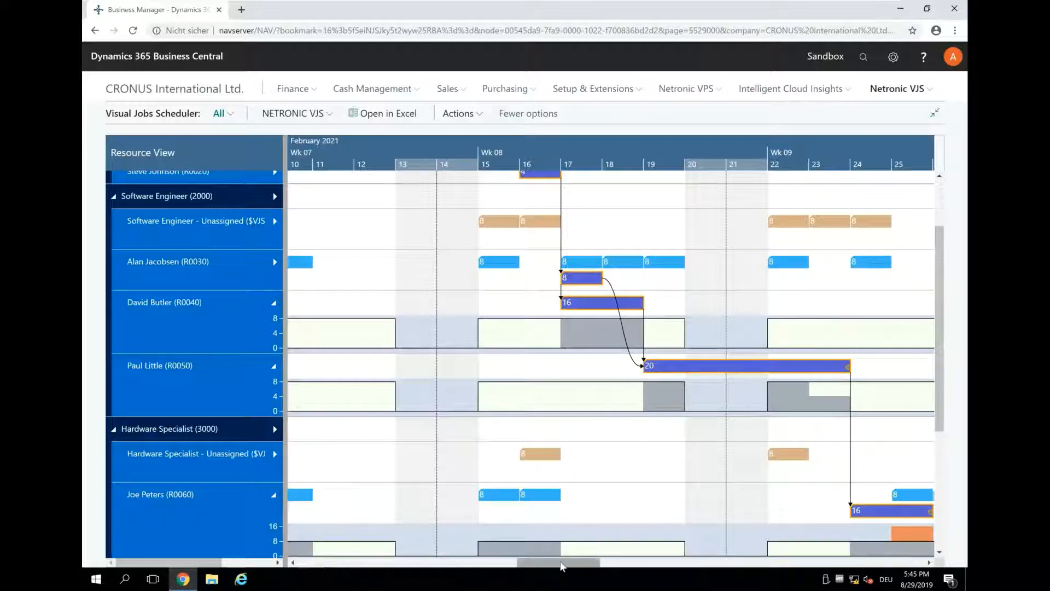
pyautogui.moveTo(547, 569); pyautogui.dragTo(634, 560)
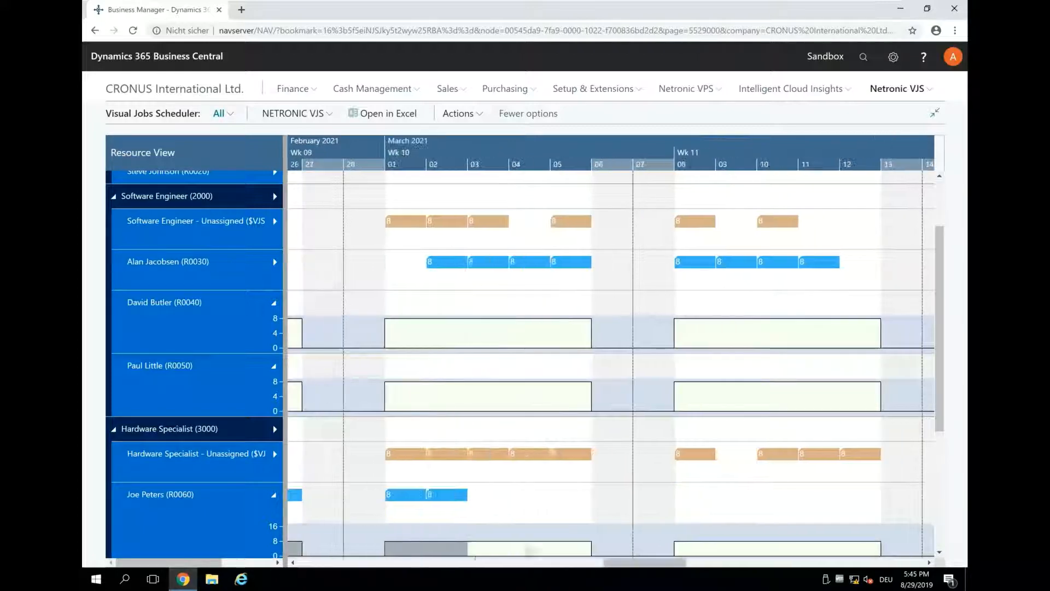
pyautogui.moveTo(623, 564); pyautogui.dragTo(563, 565)
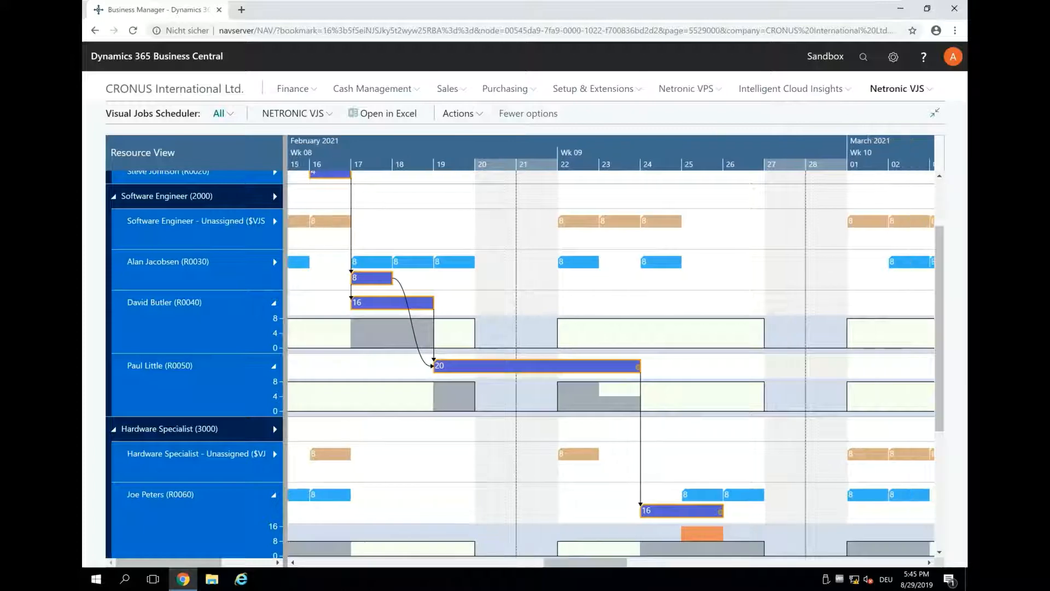
pyautogui.moveTo(939, 402); pyautogui.dragTo(940, 464)
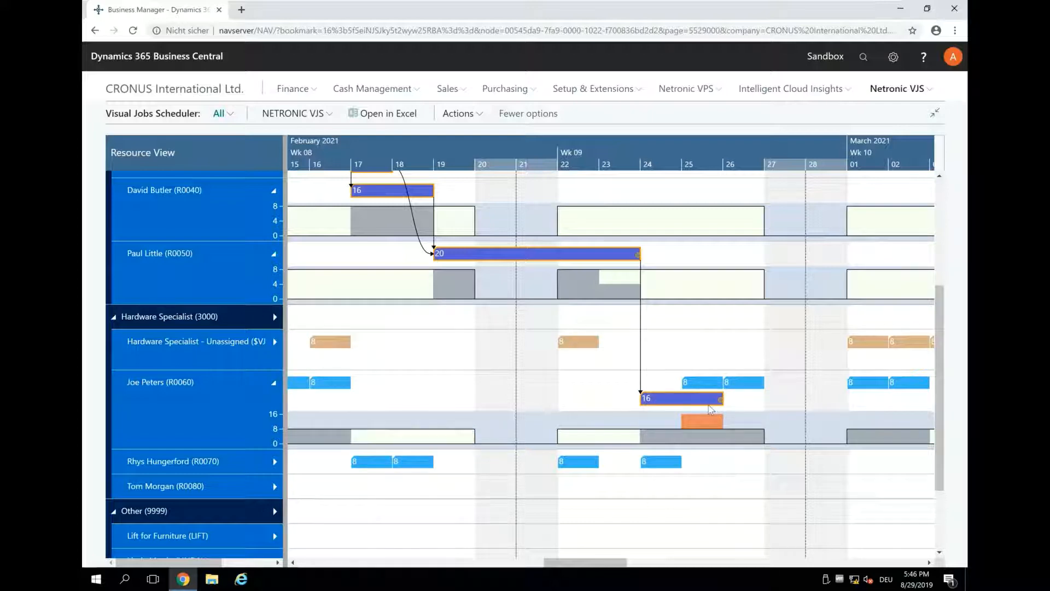
pyautogui.click(274, 383)
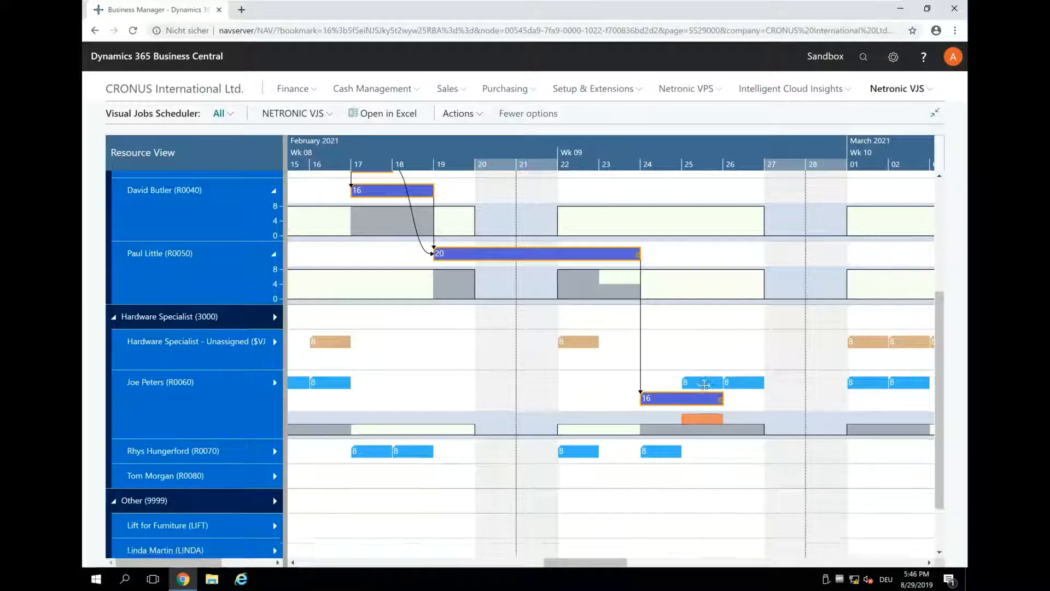
# - Reassign the 8-hour planning line on February 25 from resource R0060 to R0070, and show the links and details of R0050's 20-hour bar
pyautogui.moveTo(704, 385); pyautogui.dragTo(700, 419)
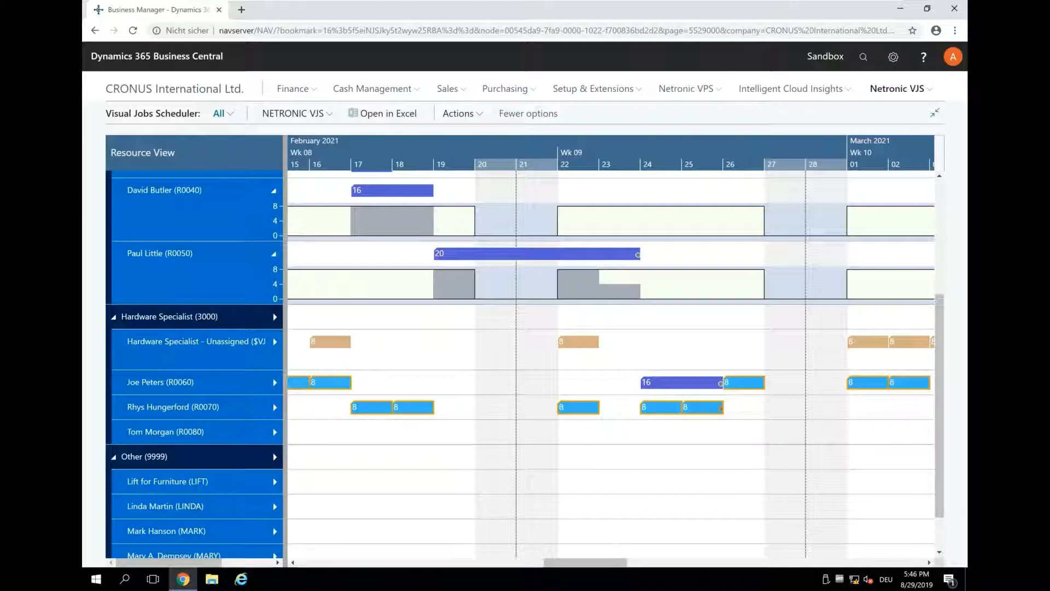
pyautogui.click(442, 255)
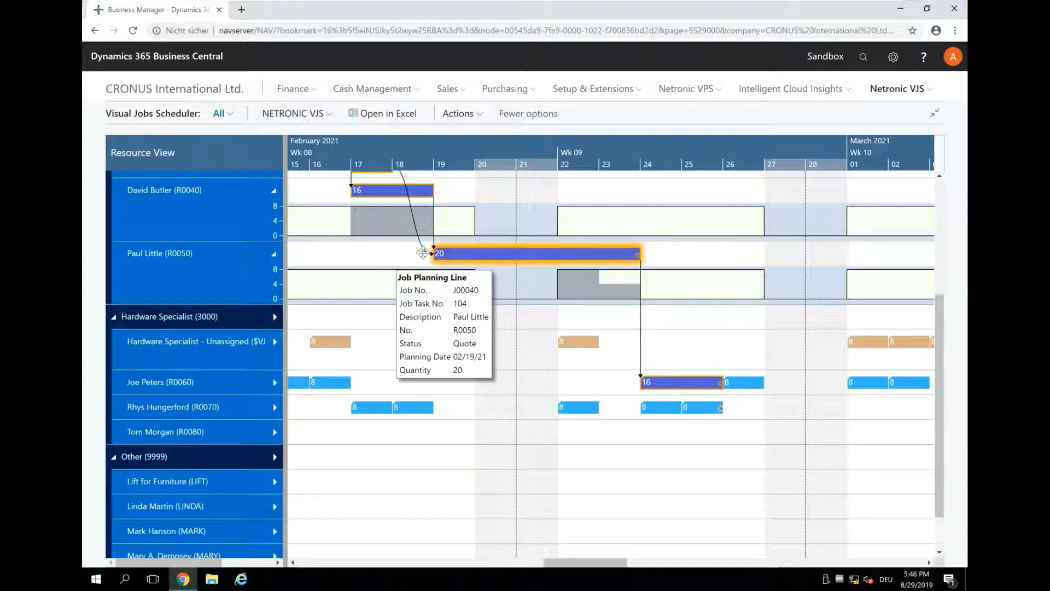
pyautogui.moveTo(370, 286)
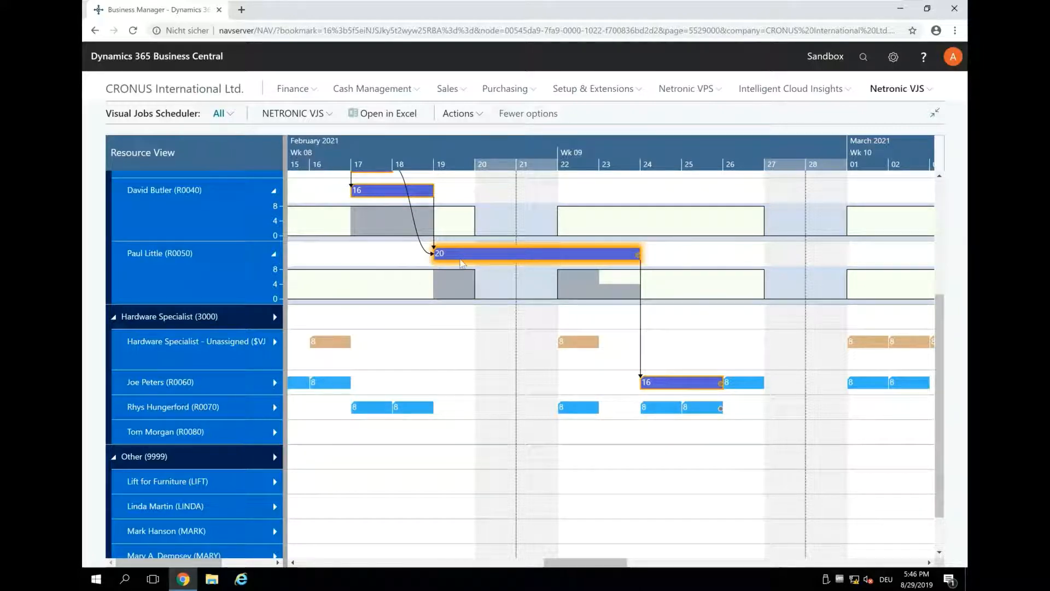
pyautogui.moveTo(462, 253)
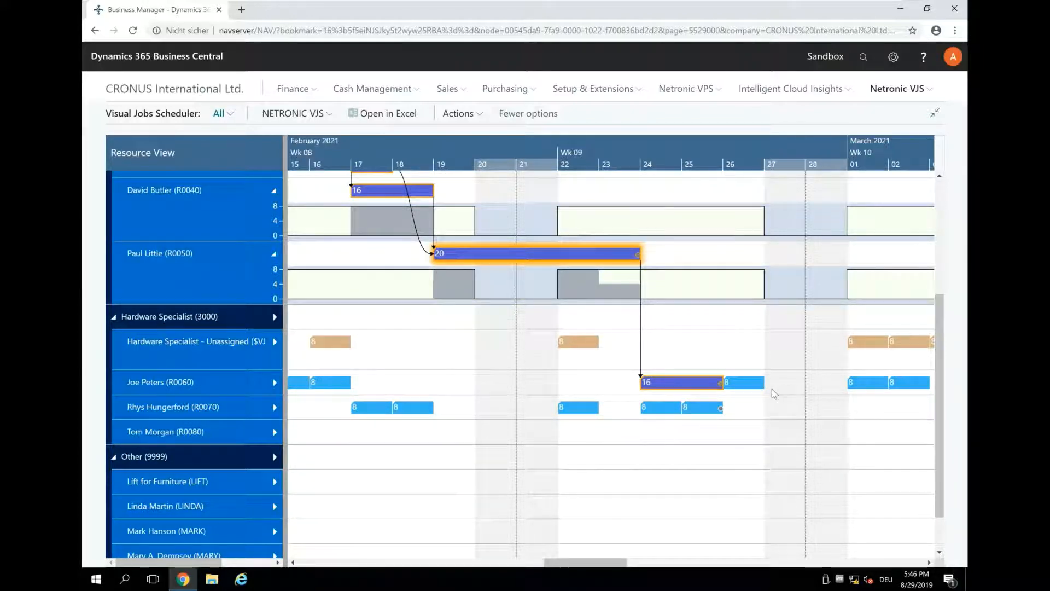
# - Move the 20-hour planning line bar of resource R0050 to start on February 25 and check its details
pyautogui.moveTo(601, 254); pyautogui.dragTo(721, 251)
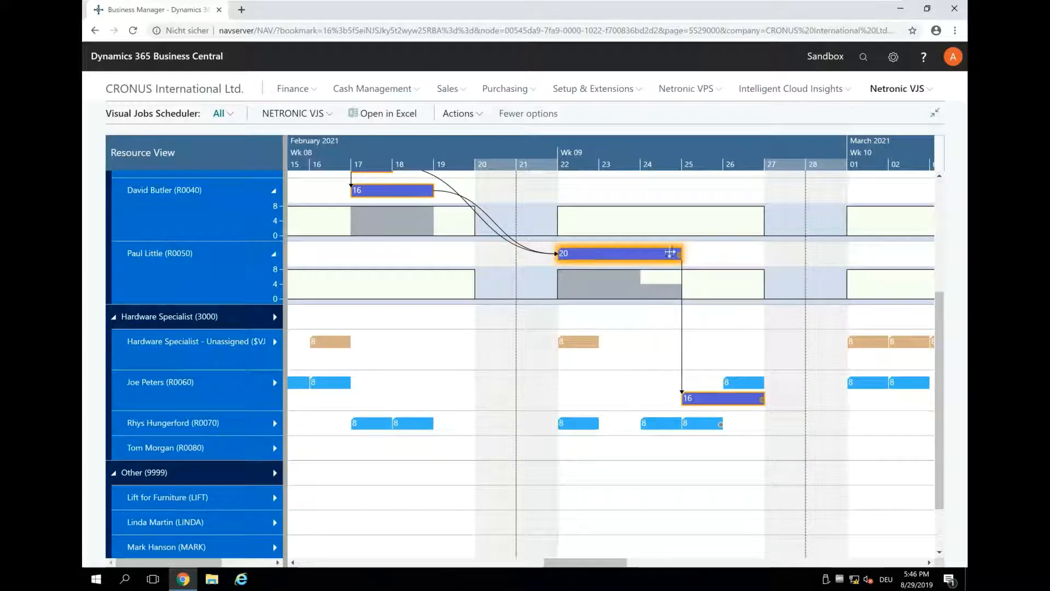
pyautogui.moveTo(728, 247); pyautogui.dragTo(727, 248)
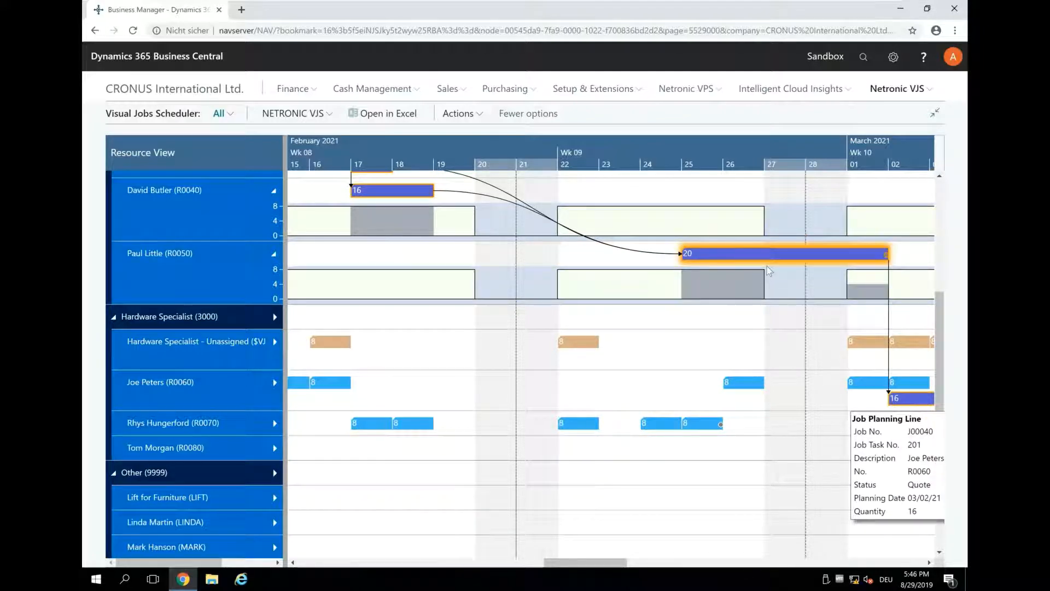
pyautogui.moveTo(735, 251)
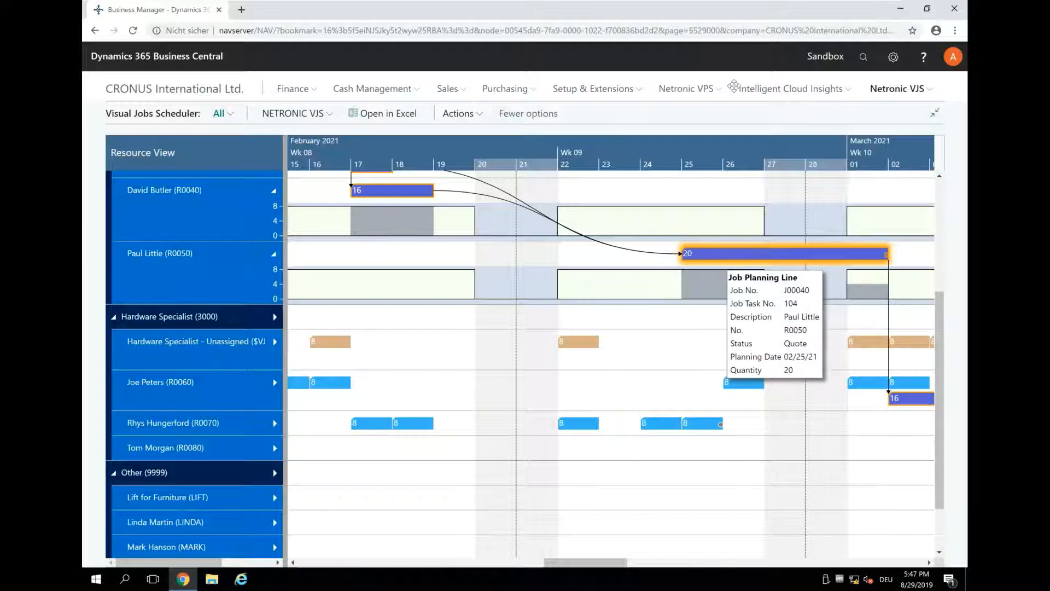
# - Minimize the browser and the virtual machine window to switch to the webinar presentation in PowerPoint
pyautogui.click(888, 8)
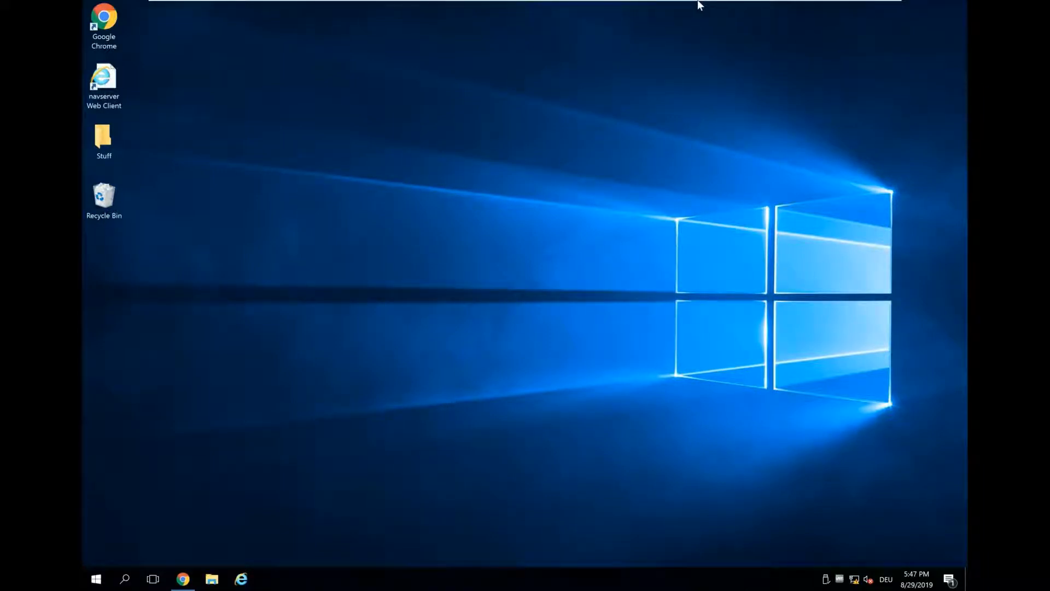
pyautogui.hotkey('alt', 'Tab')
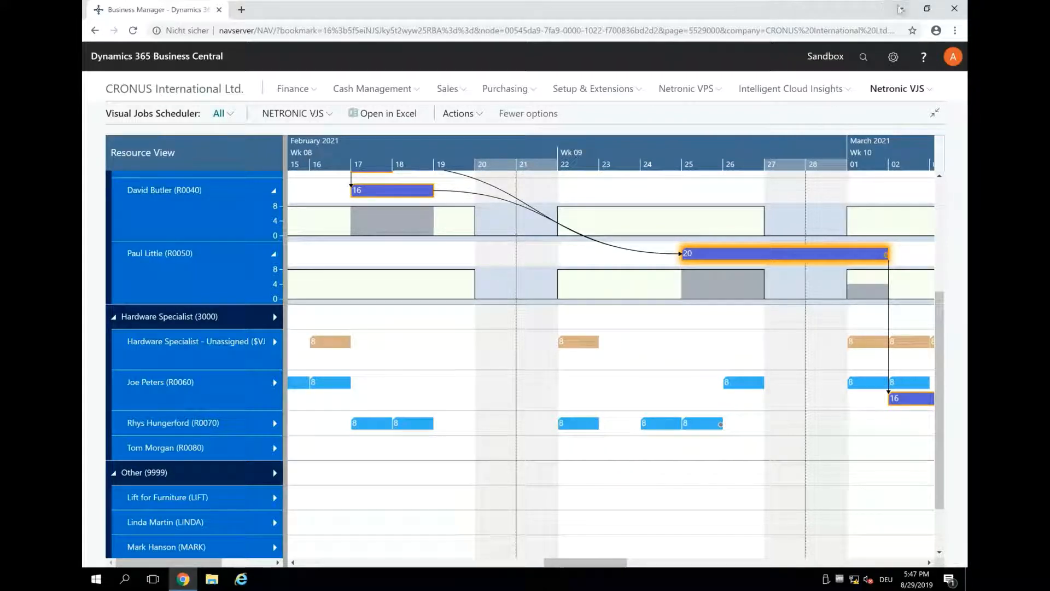
pyautogui.click(899, 10)
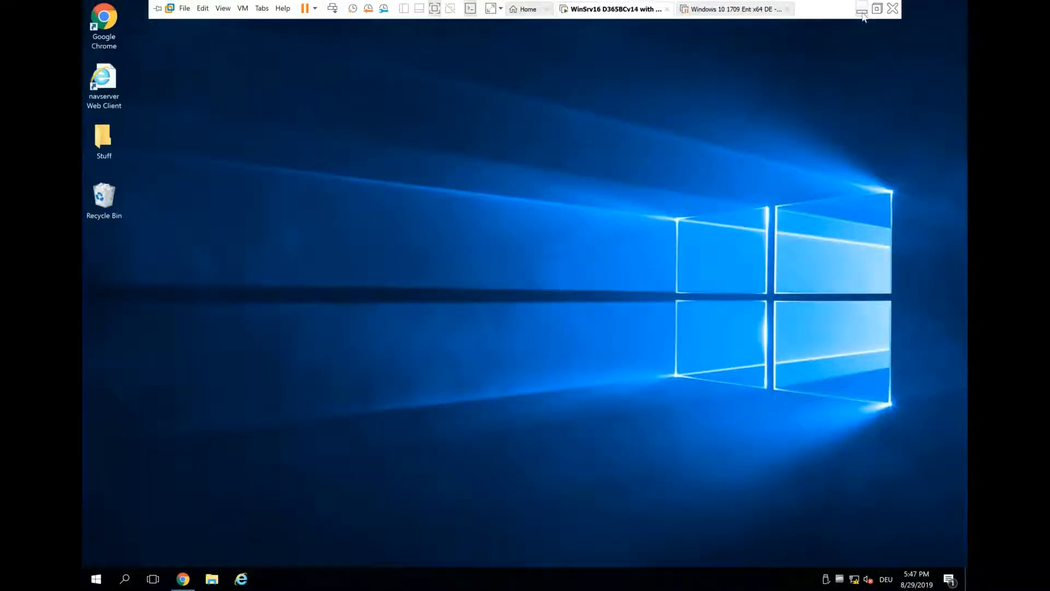
pyautogui.click(862, 11)
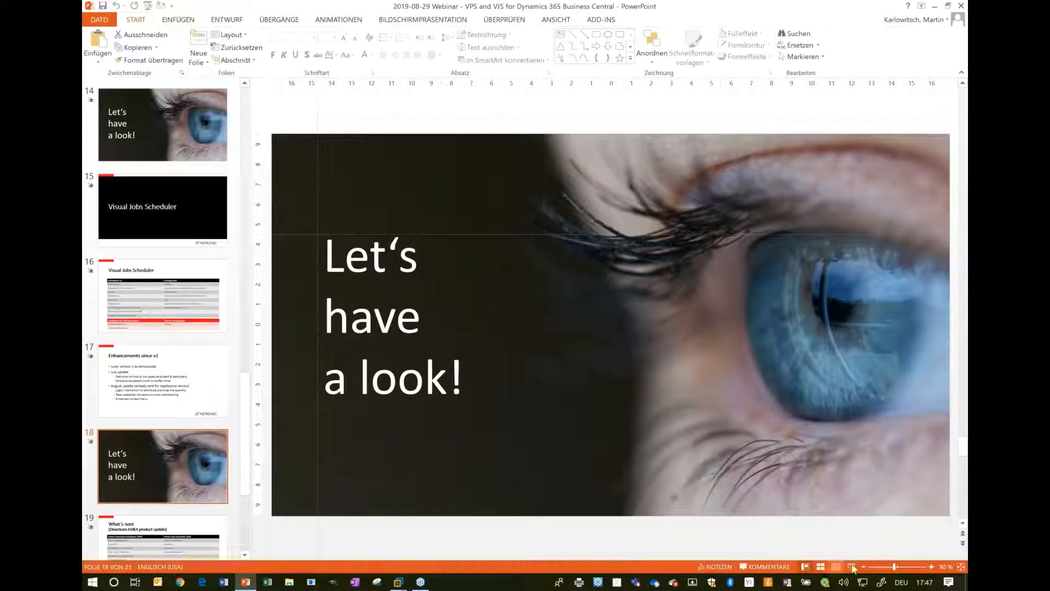